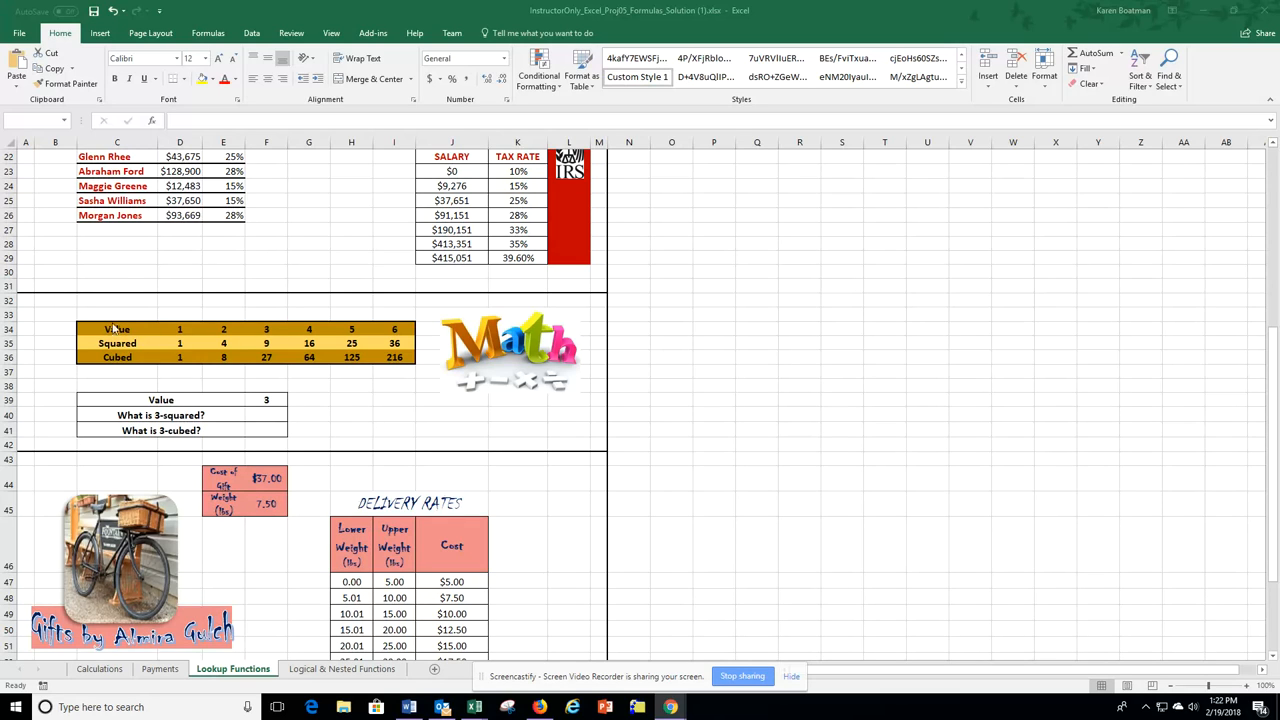
- In F40, enter an HLOOKUP formula for 3-squared using lookup value F39, table D34:I36, row index 2 and exact match (FALSE)
click(272, 421)
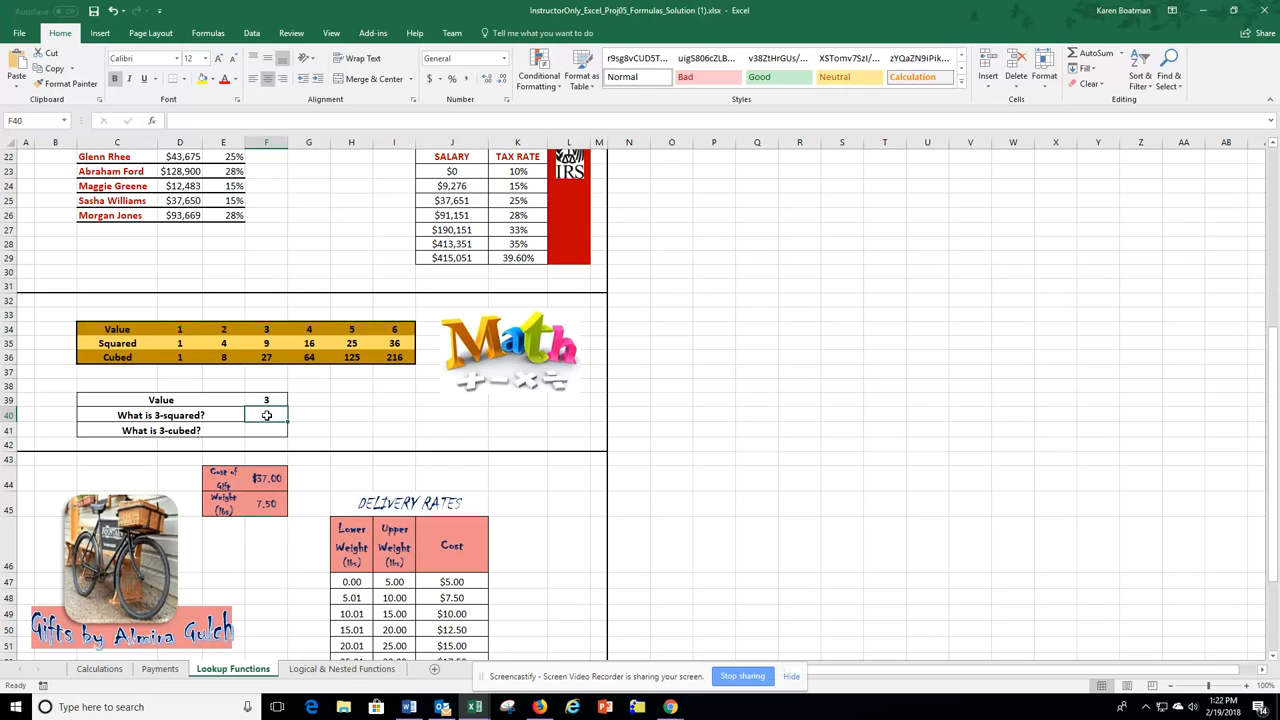
text(=)
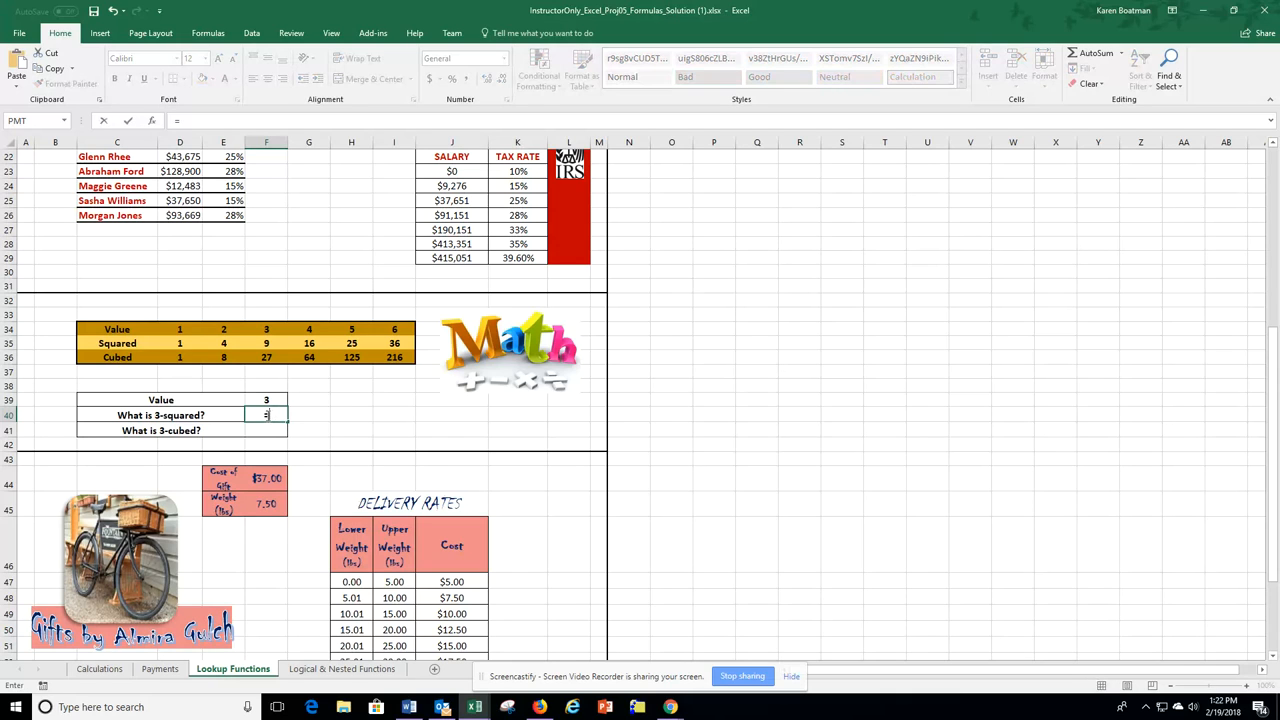
text(h)
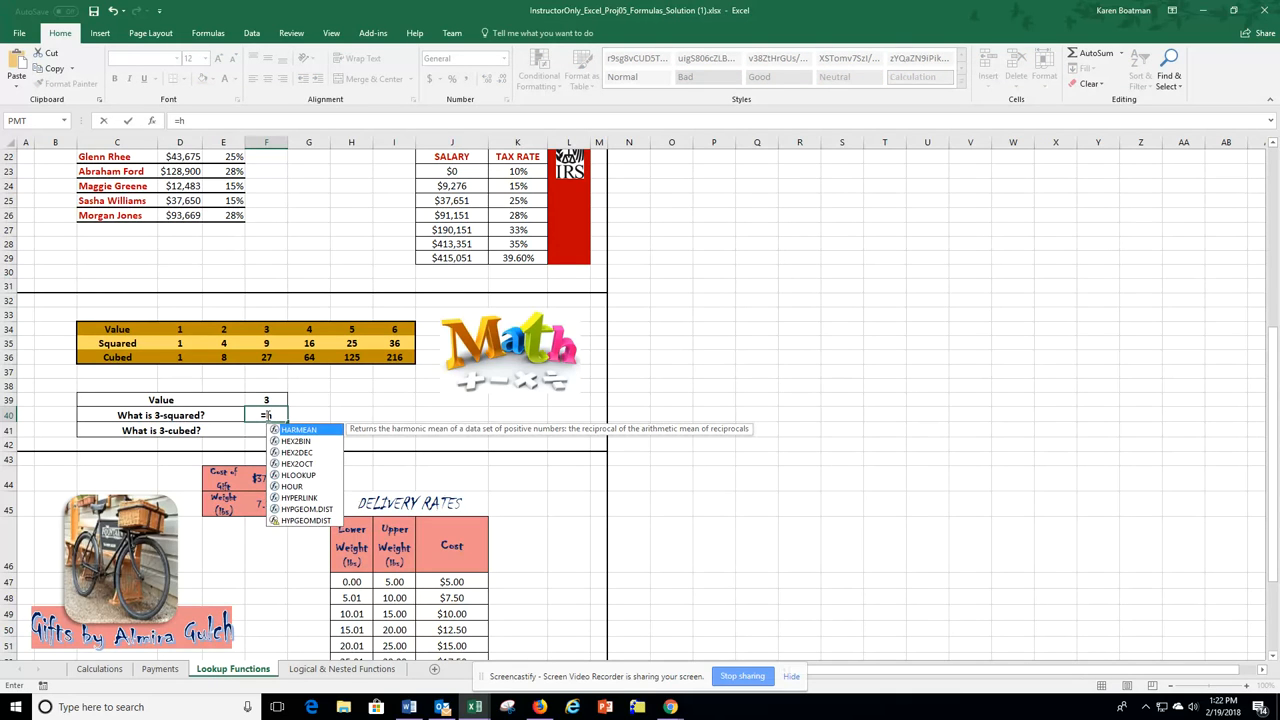
text(l)
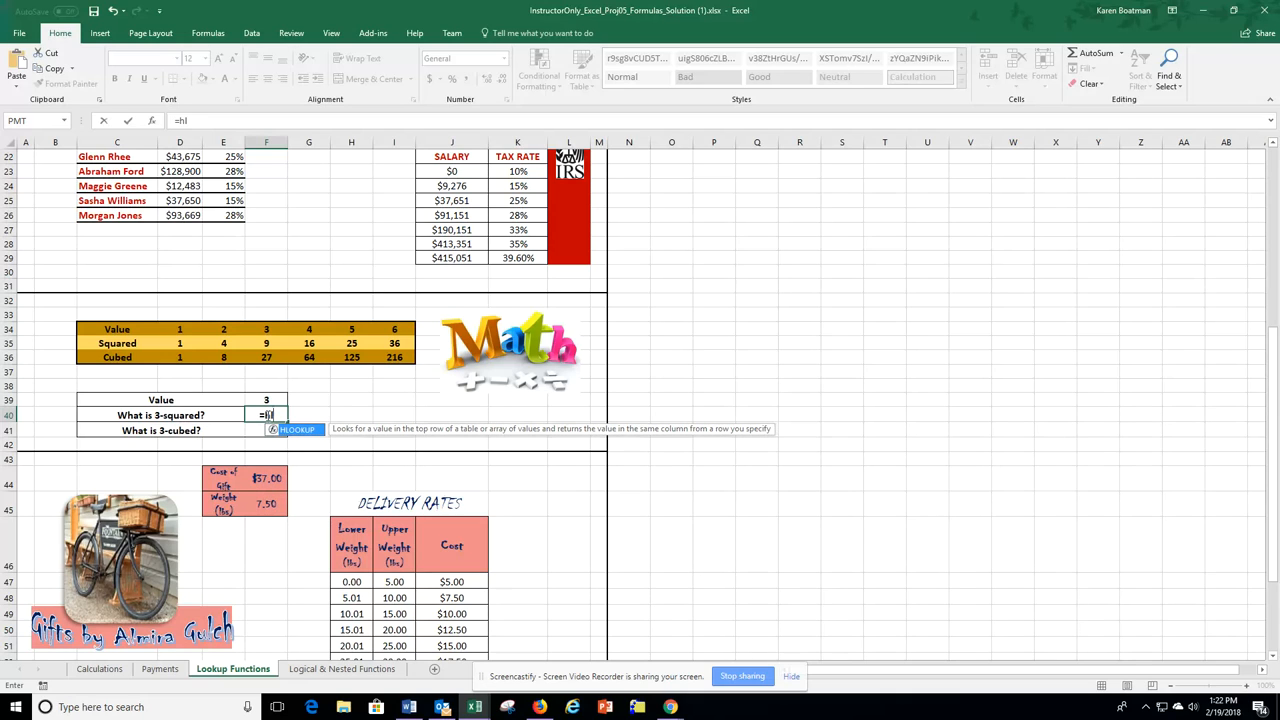
key(Tab)
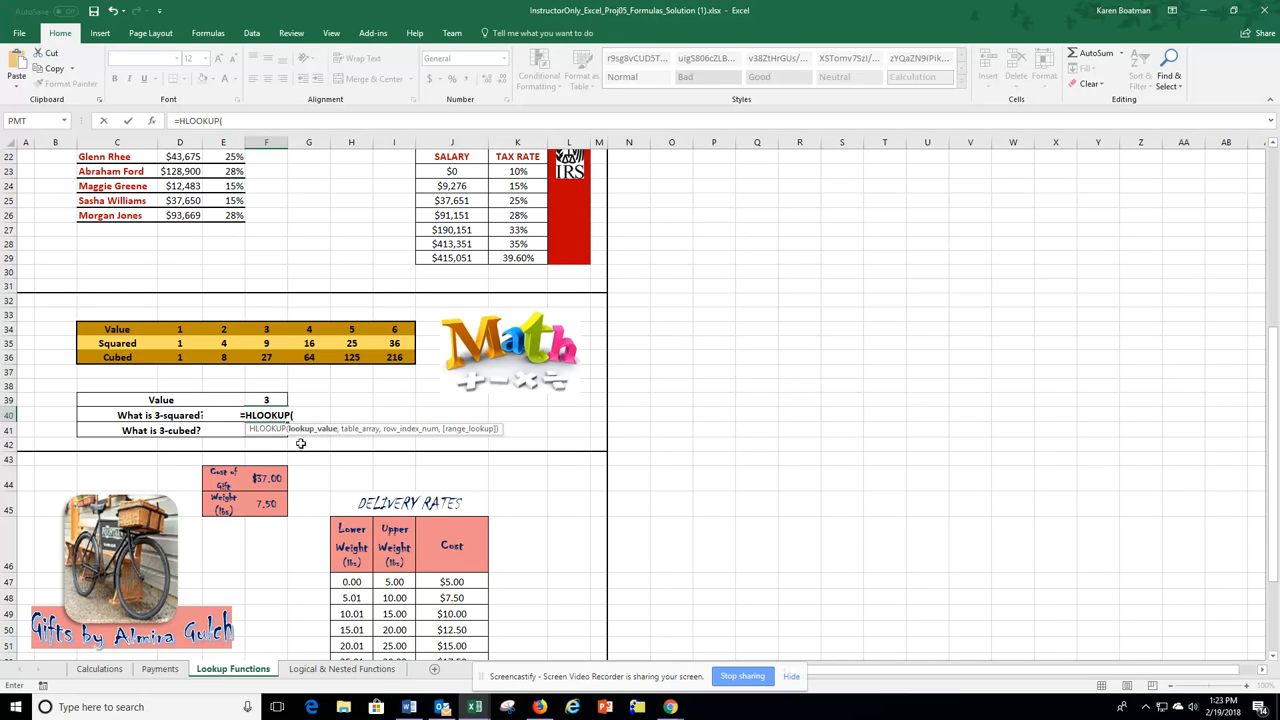
click(266, 399)
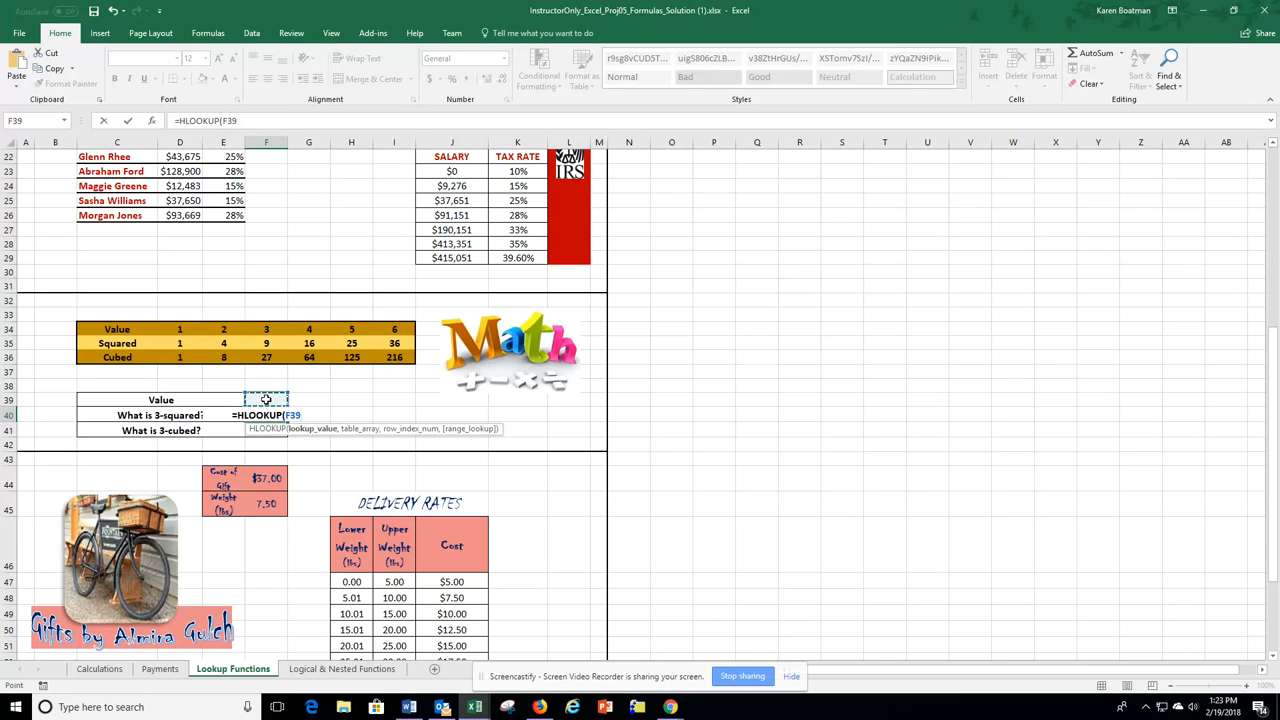
text(,)
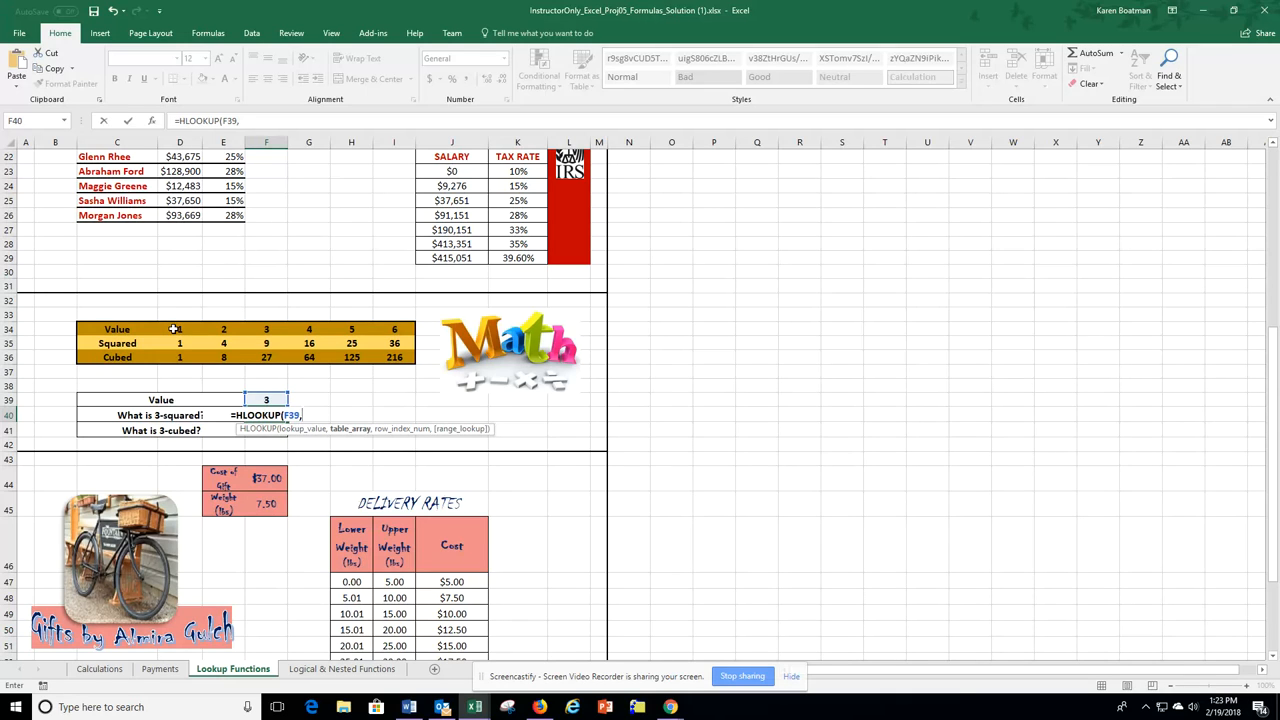
drag(174, 329, 388, 357)
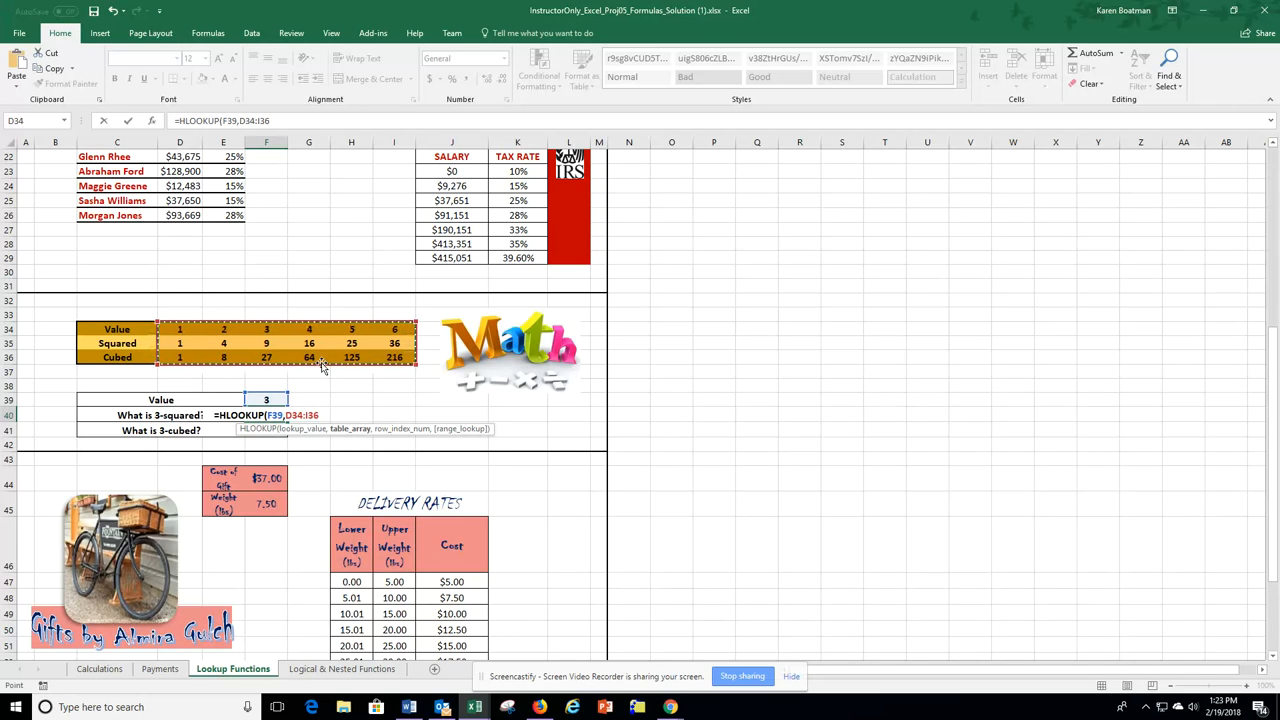
text(,)
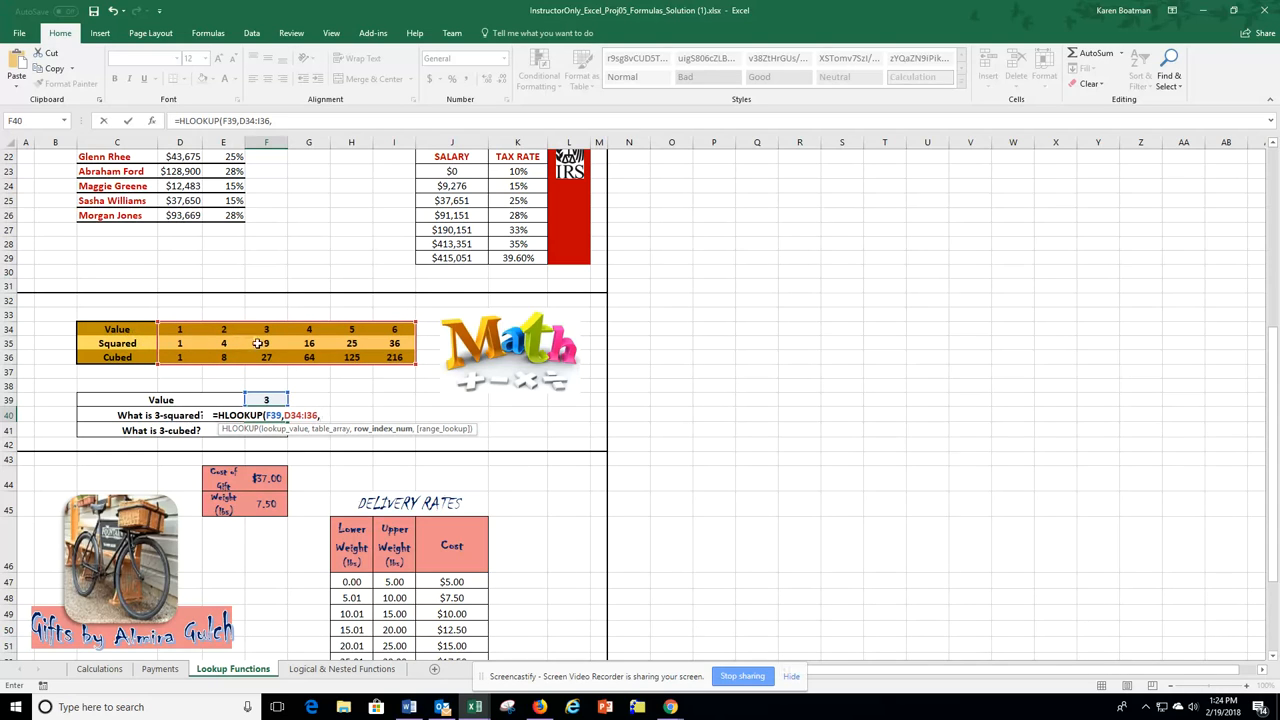
text(2)
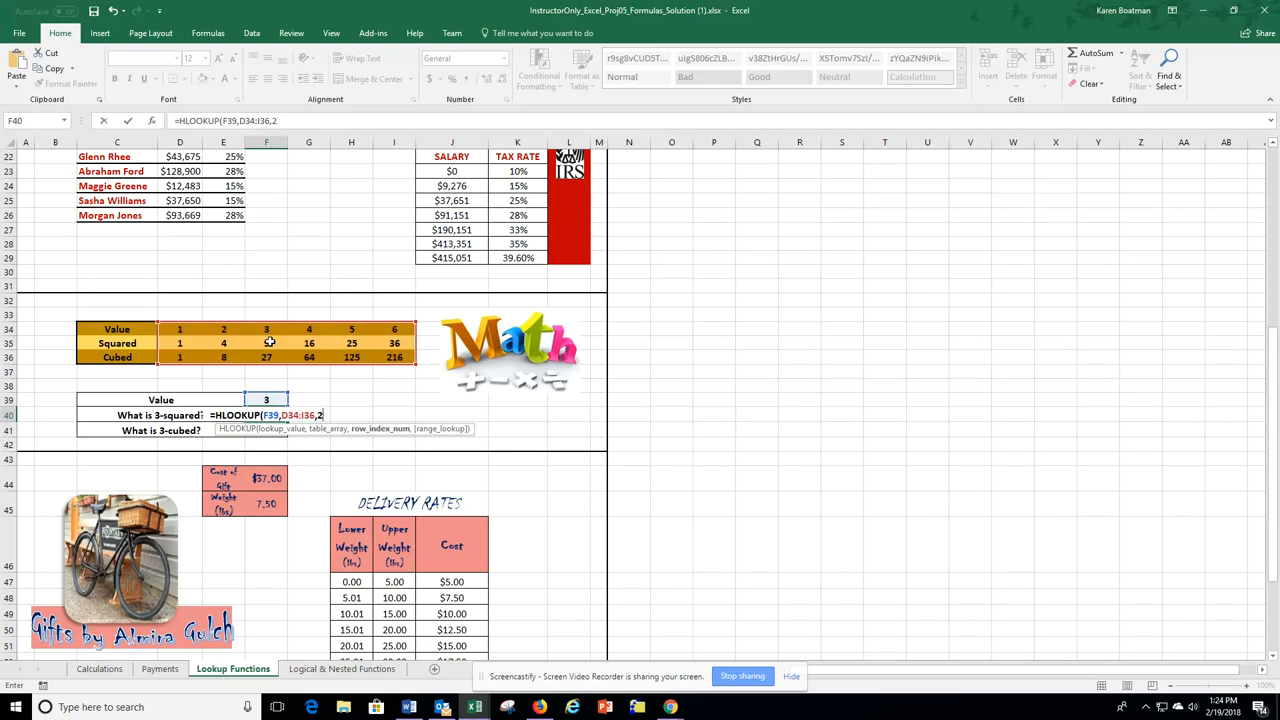
text(,)
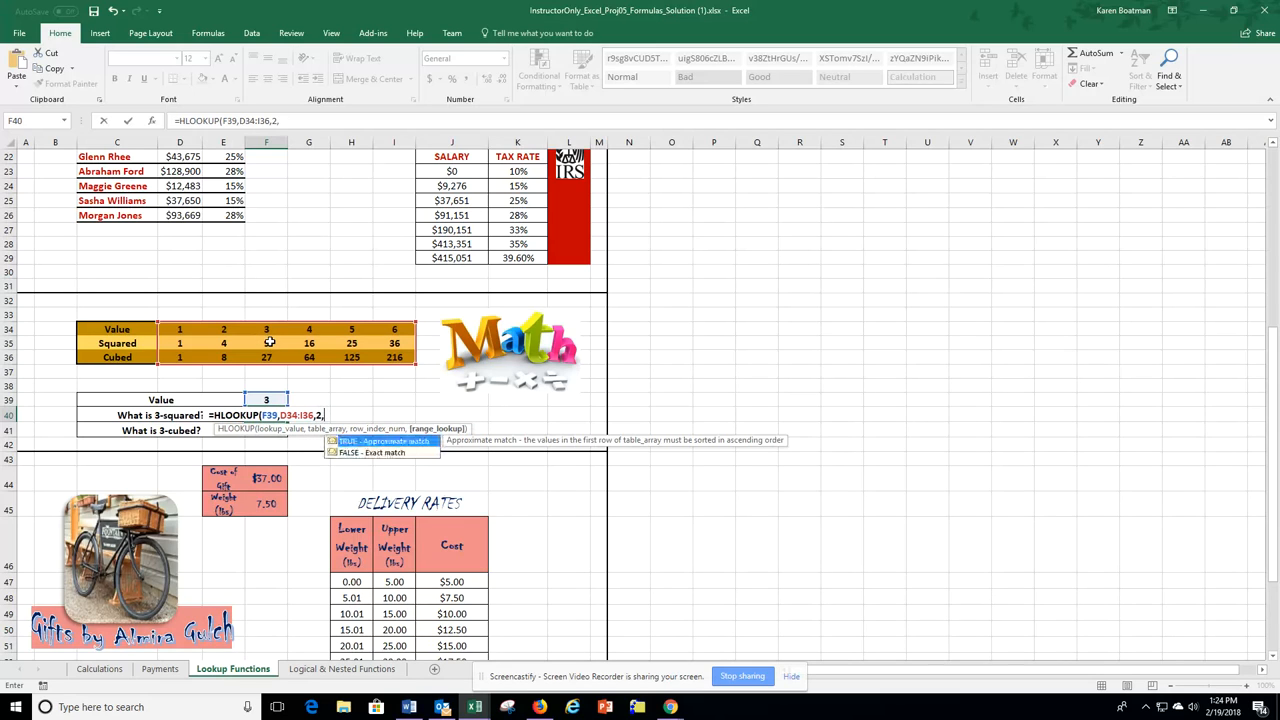
double_click(402, 453)
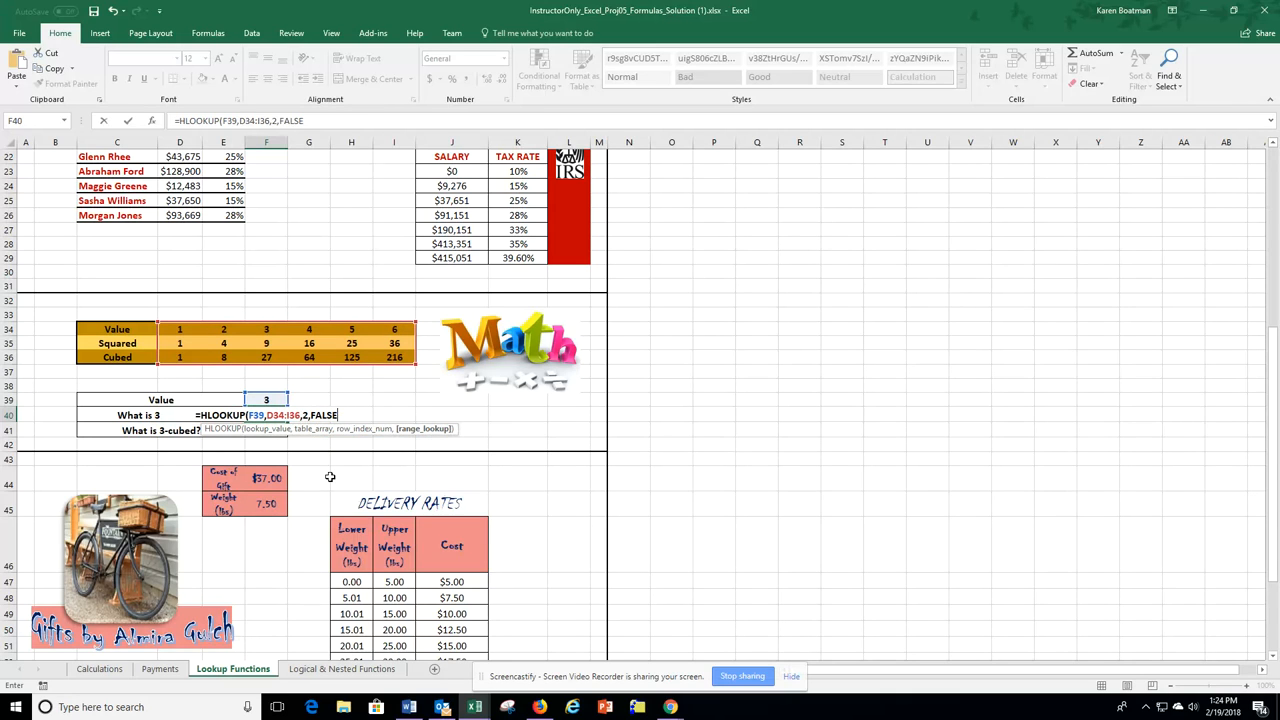
key(Return)
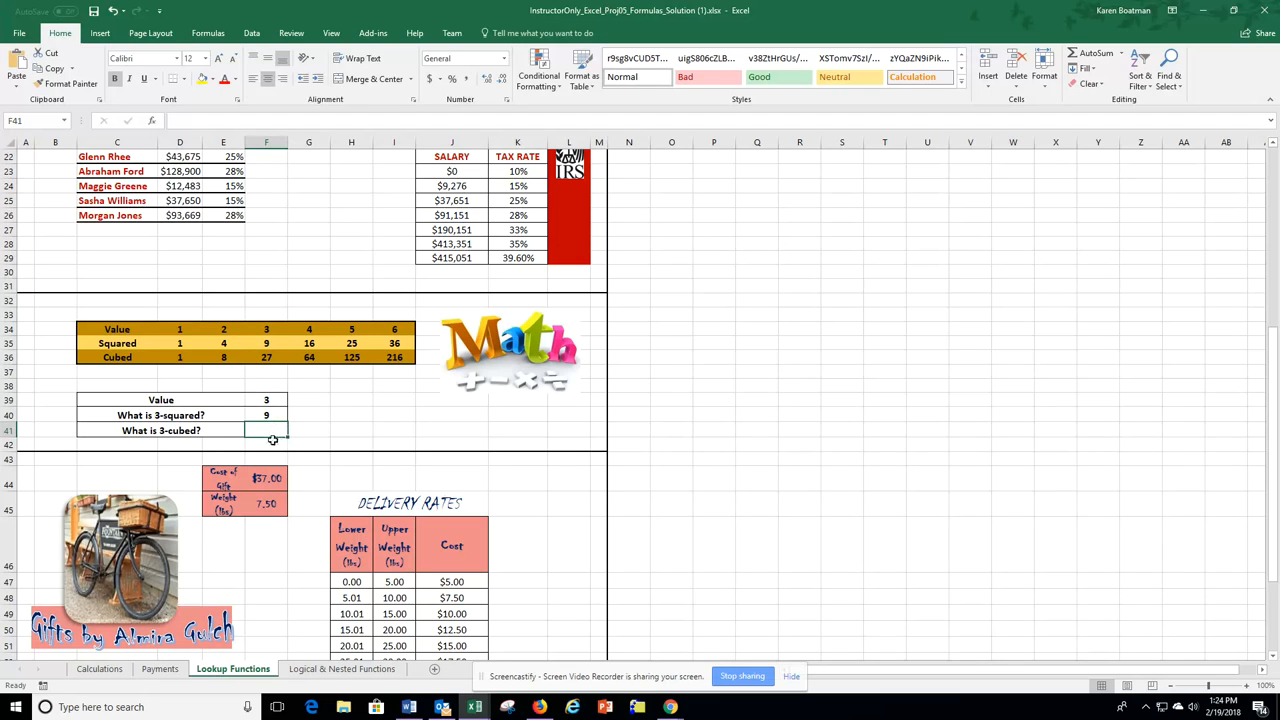
- In F41, enter an HLOOKUP formula for 3-cubed using lookup value F39, table D34:I36, row index 3 and exact match (FALSE)
text(=)
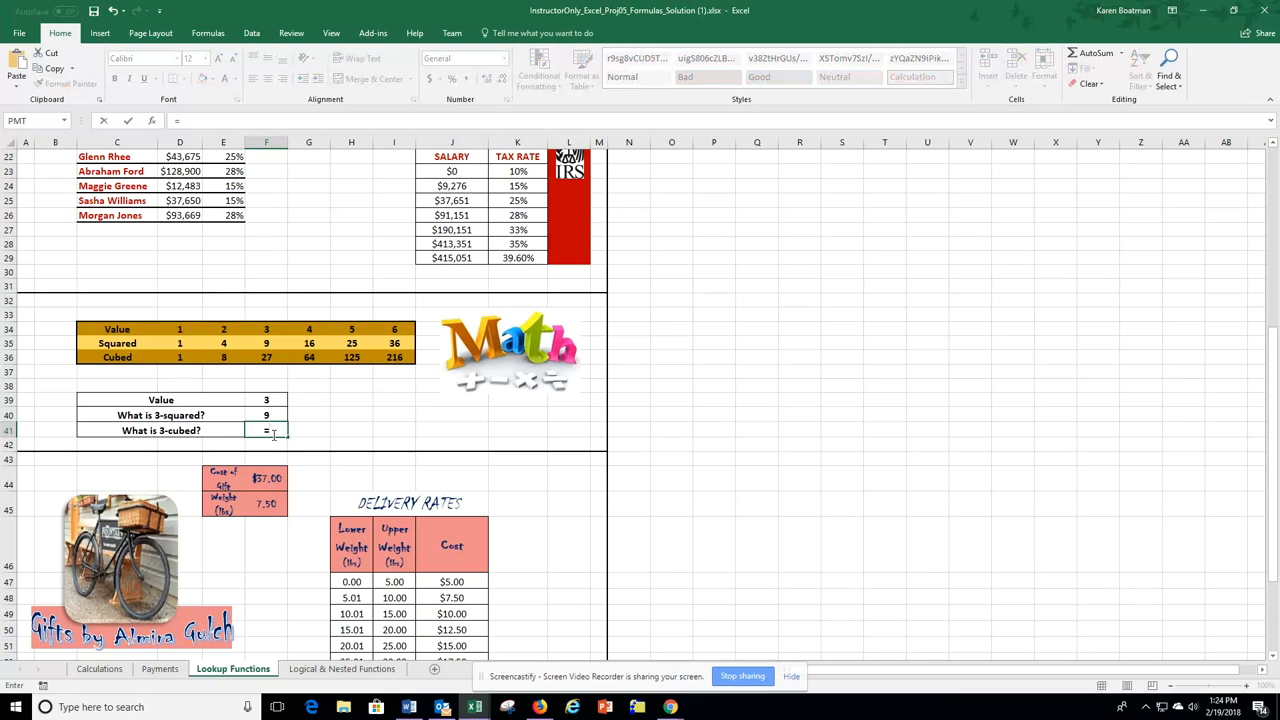
text(h)
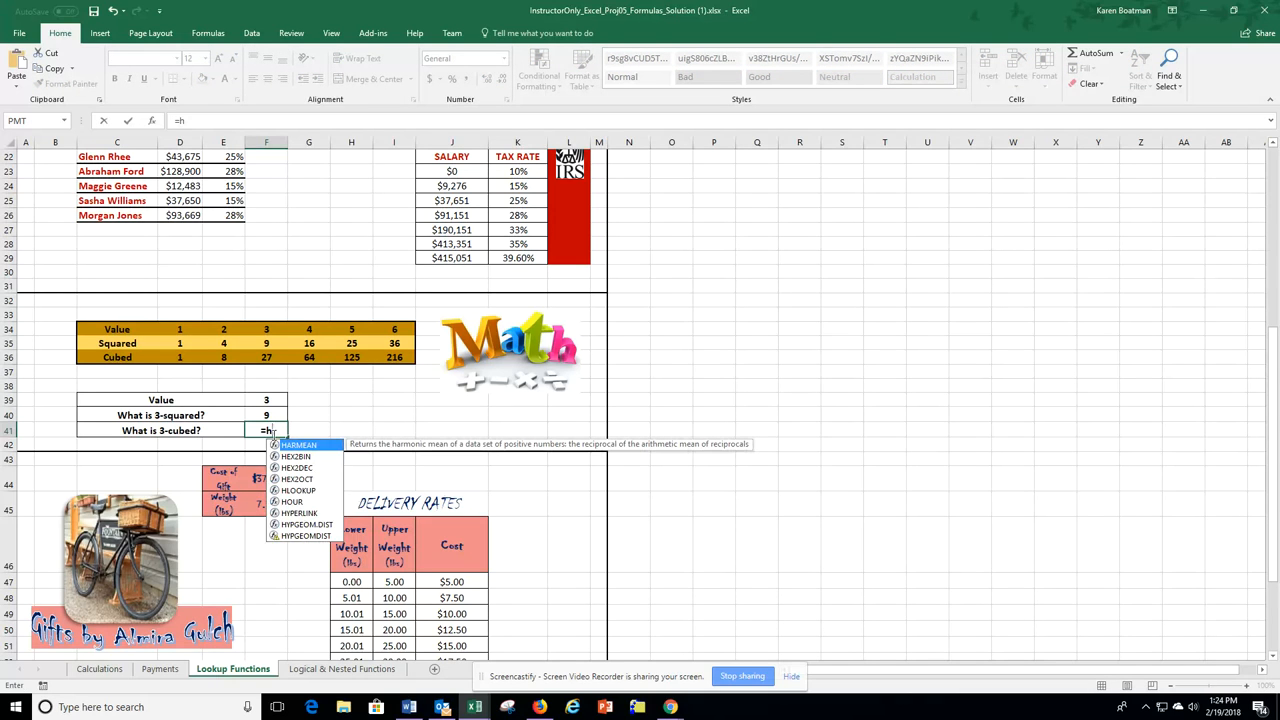
text(l)
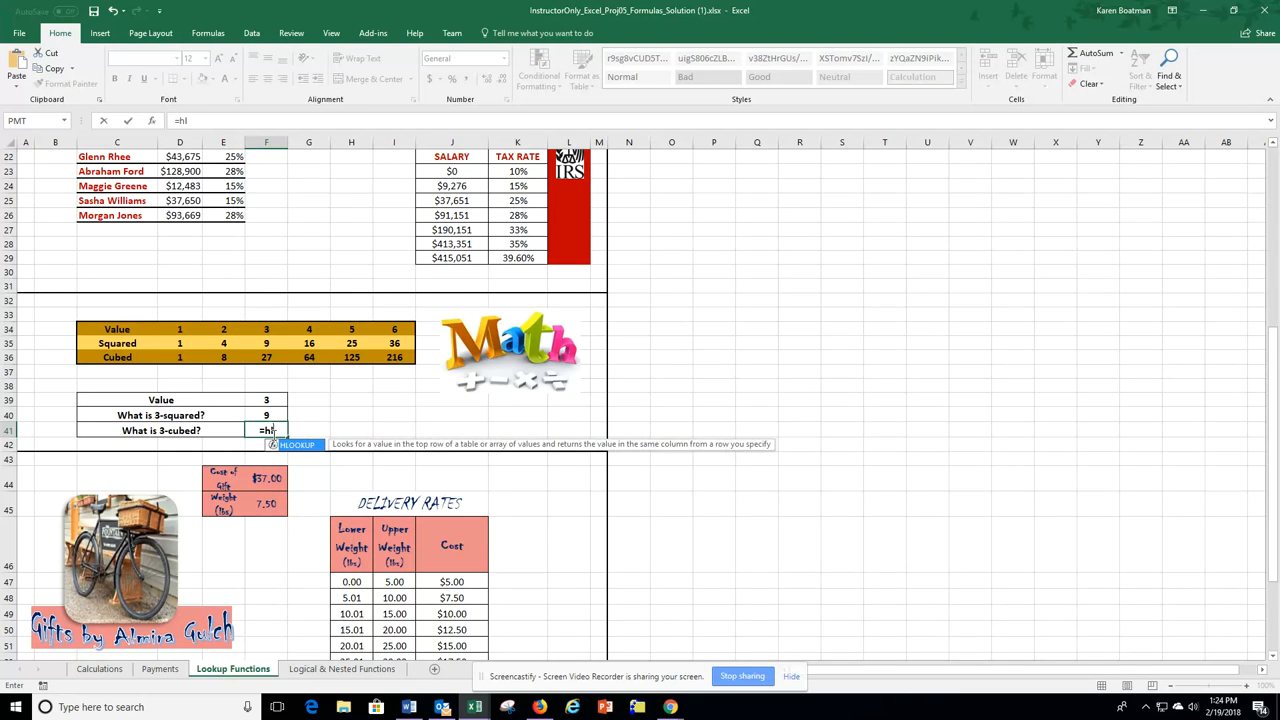
key(Tab)
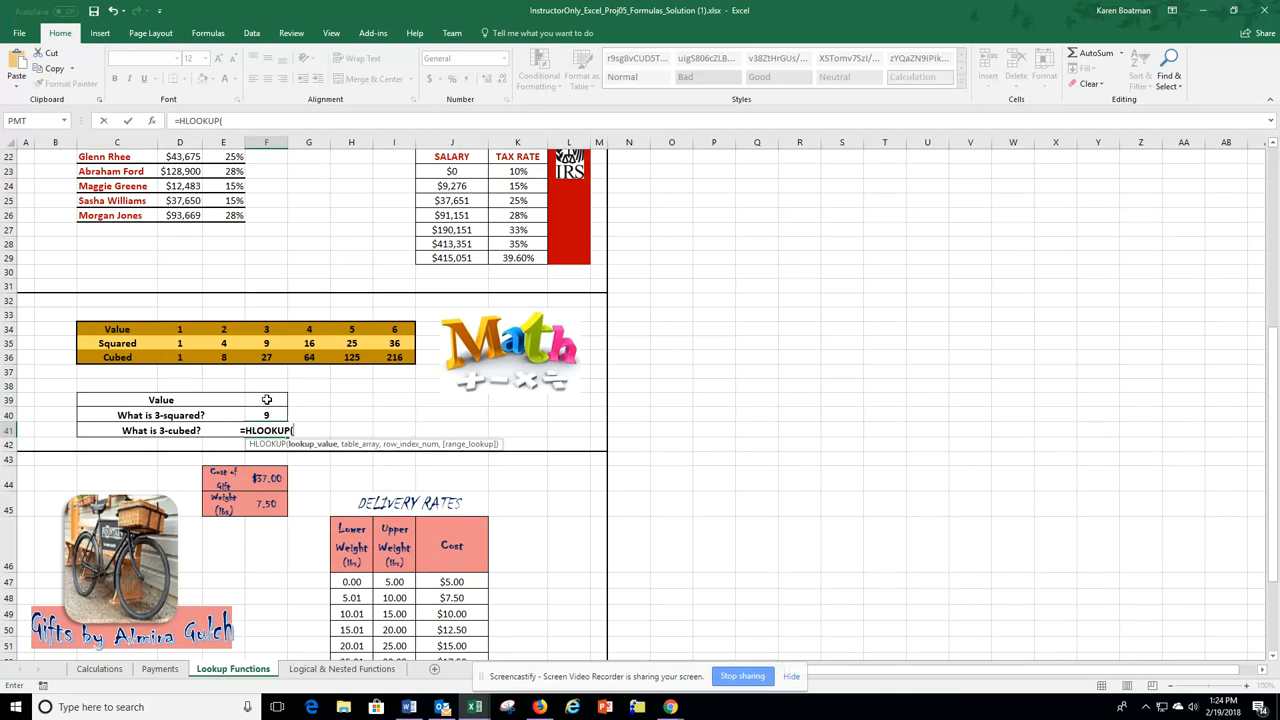
click(268, 400)
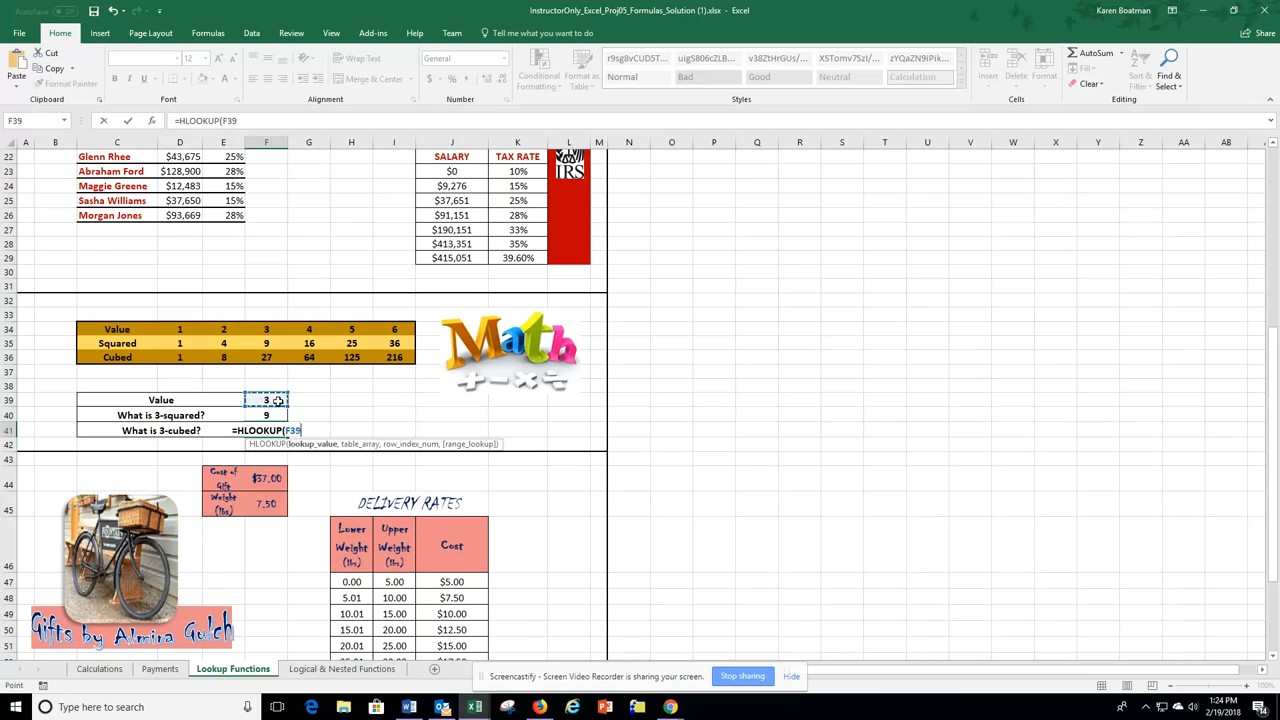
text(,)
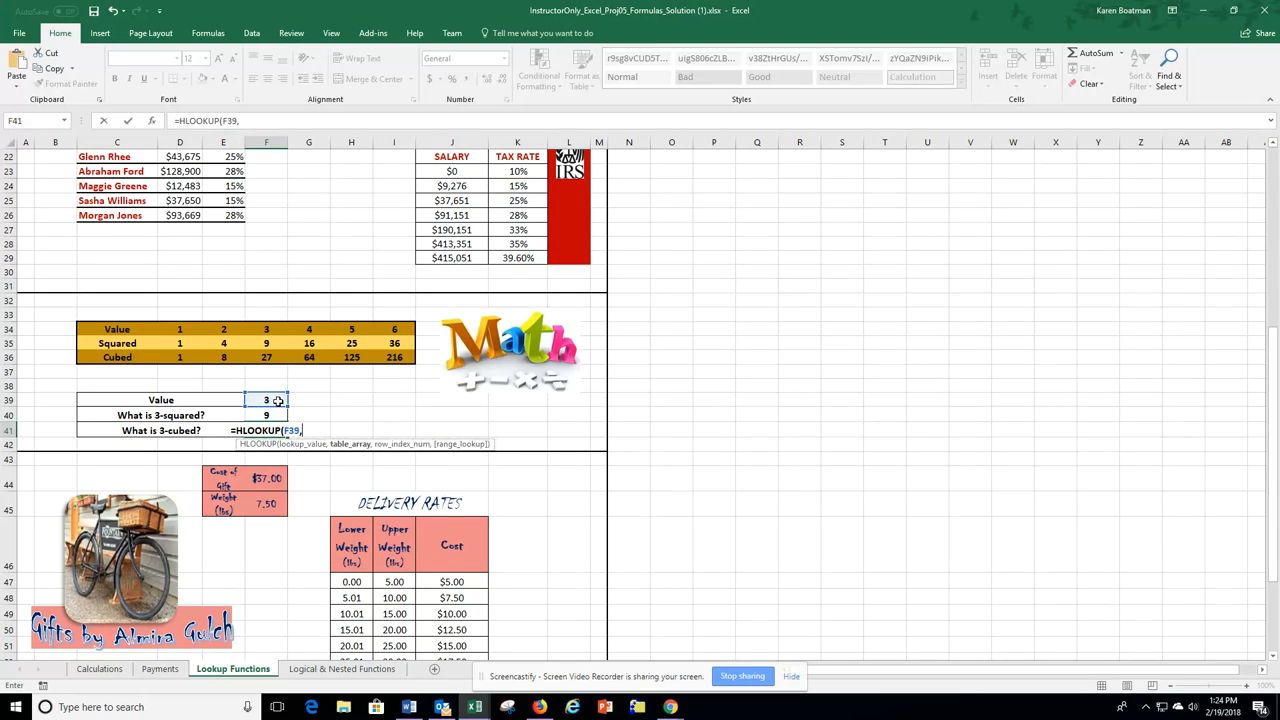
drag(178, 330, 405, 357)
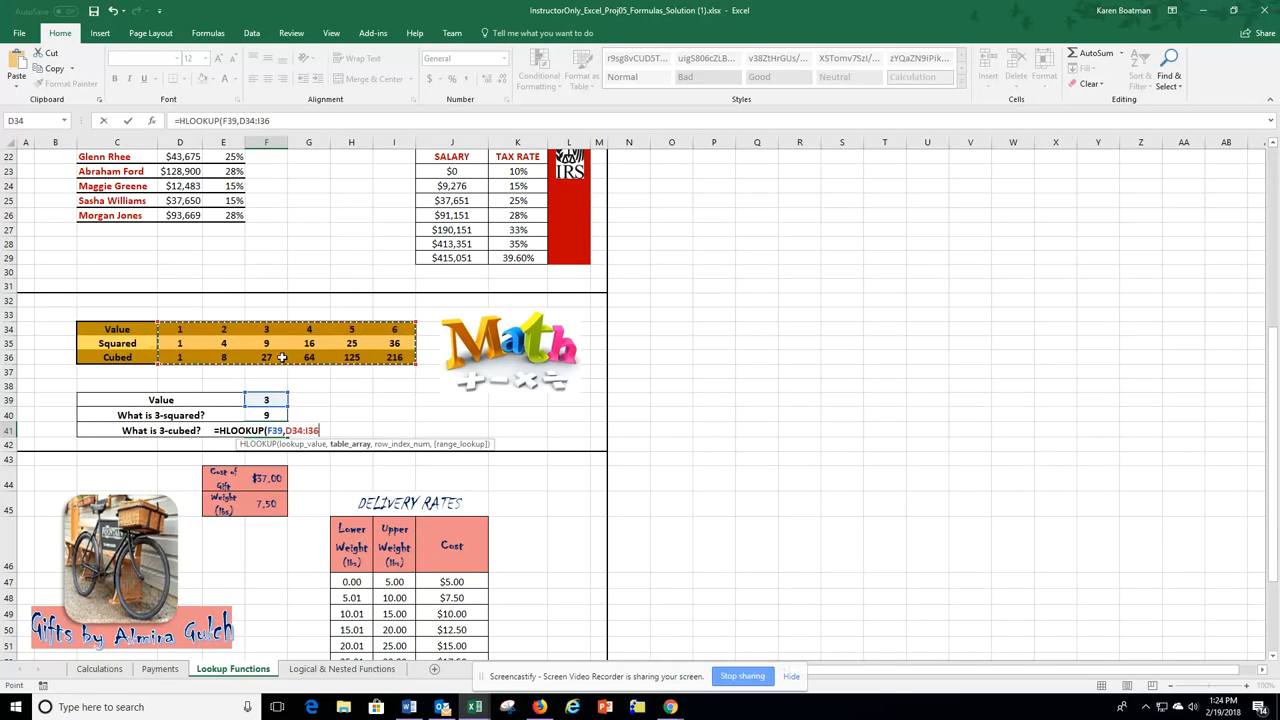
text(,)
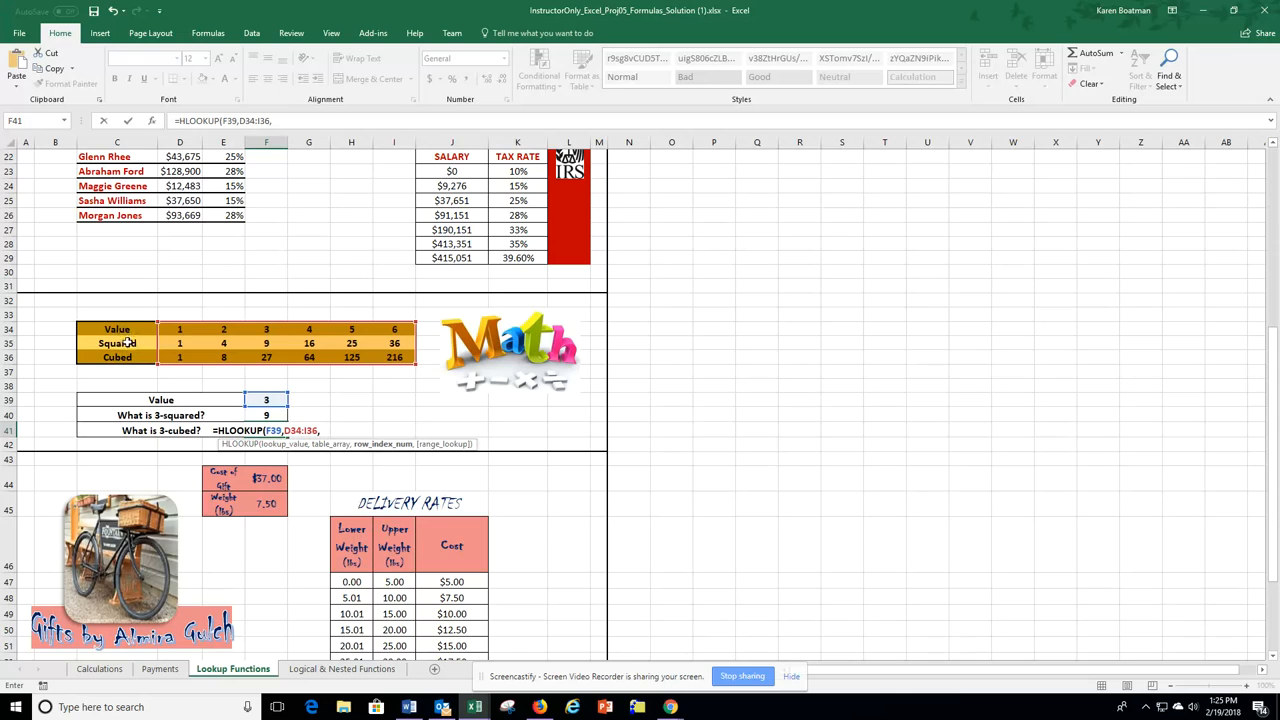
text(3)
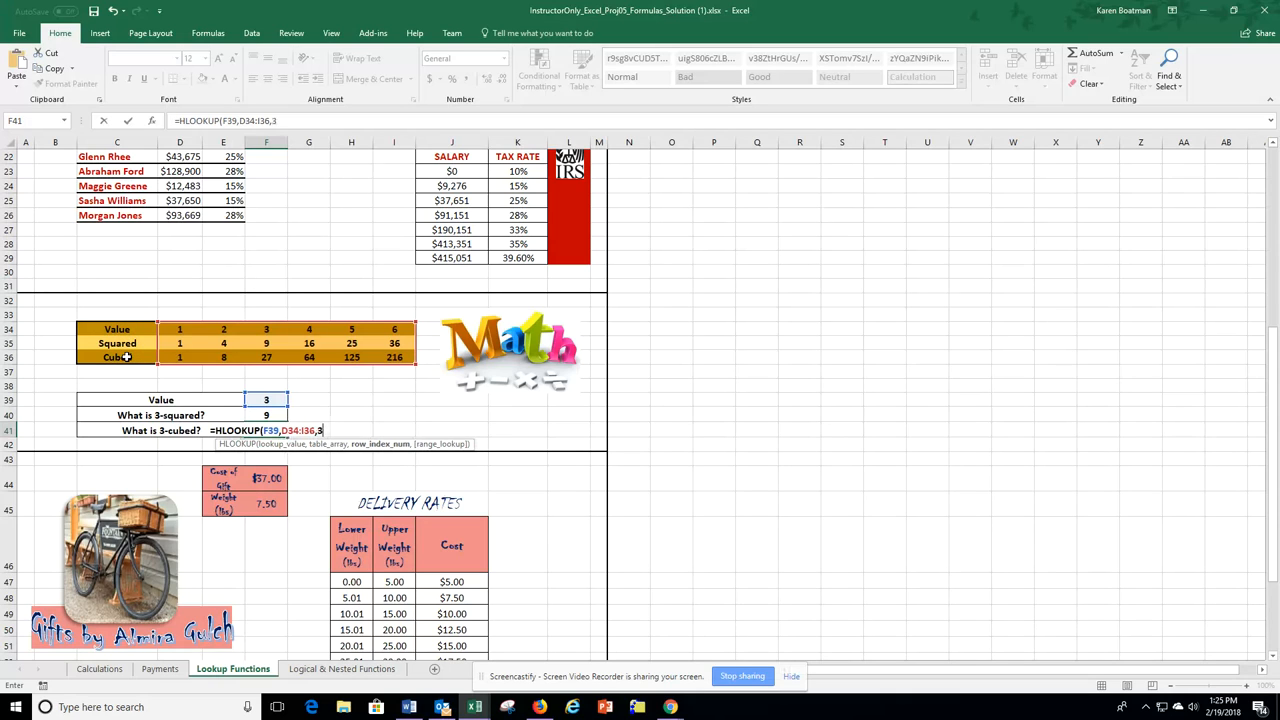
text(,)
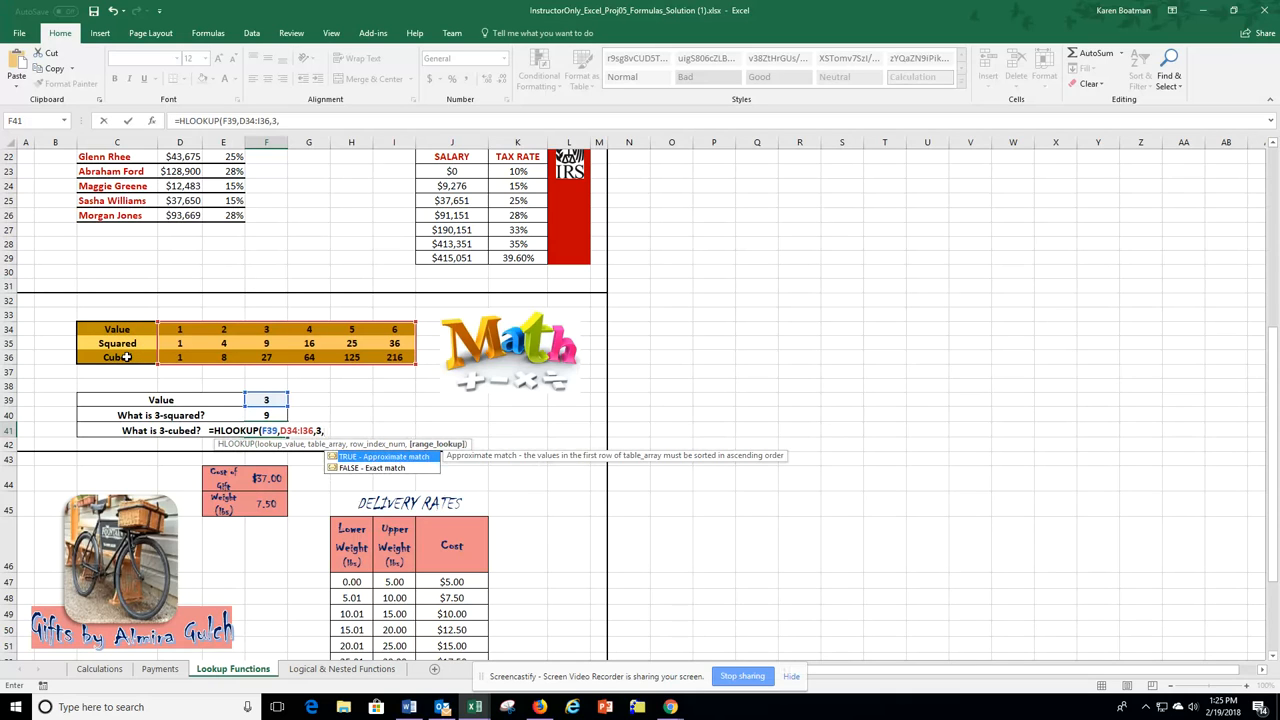
double_click(401, 467)
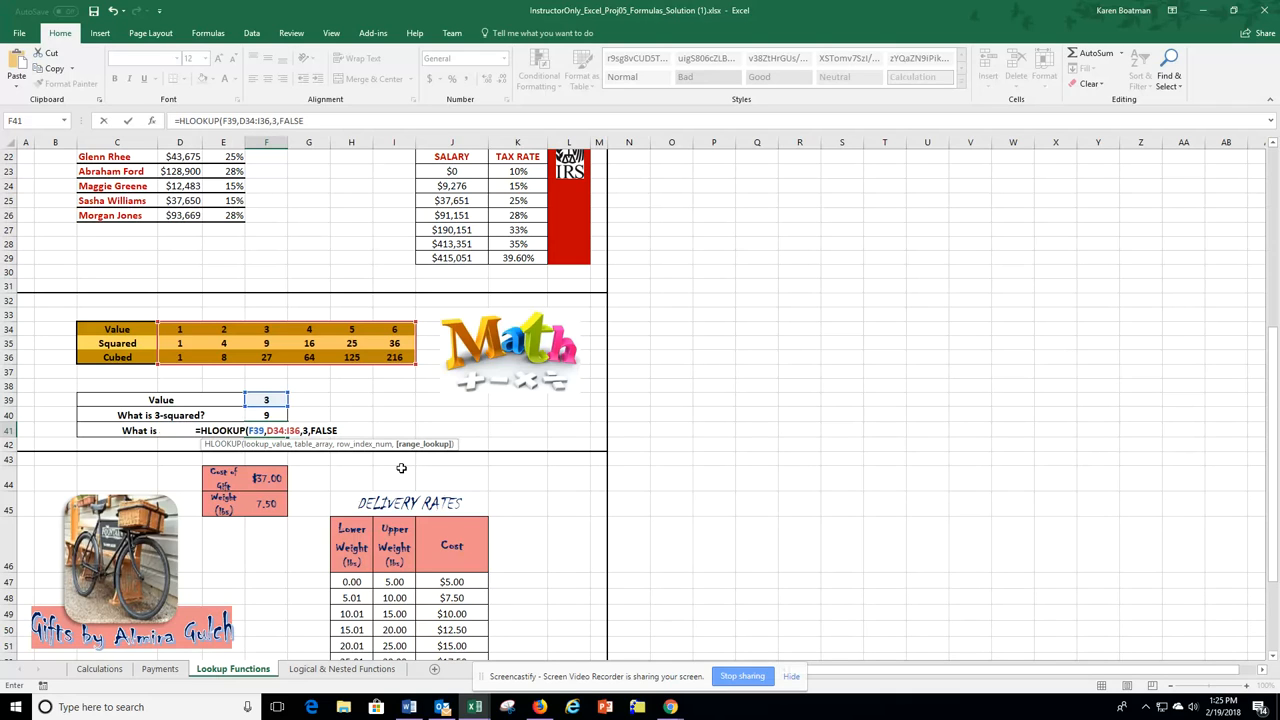
key(Return)
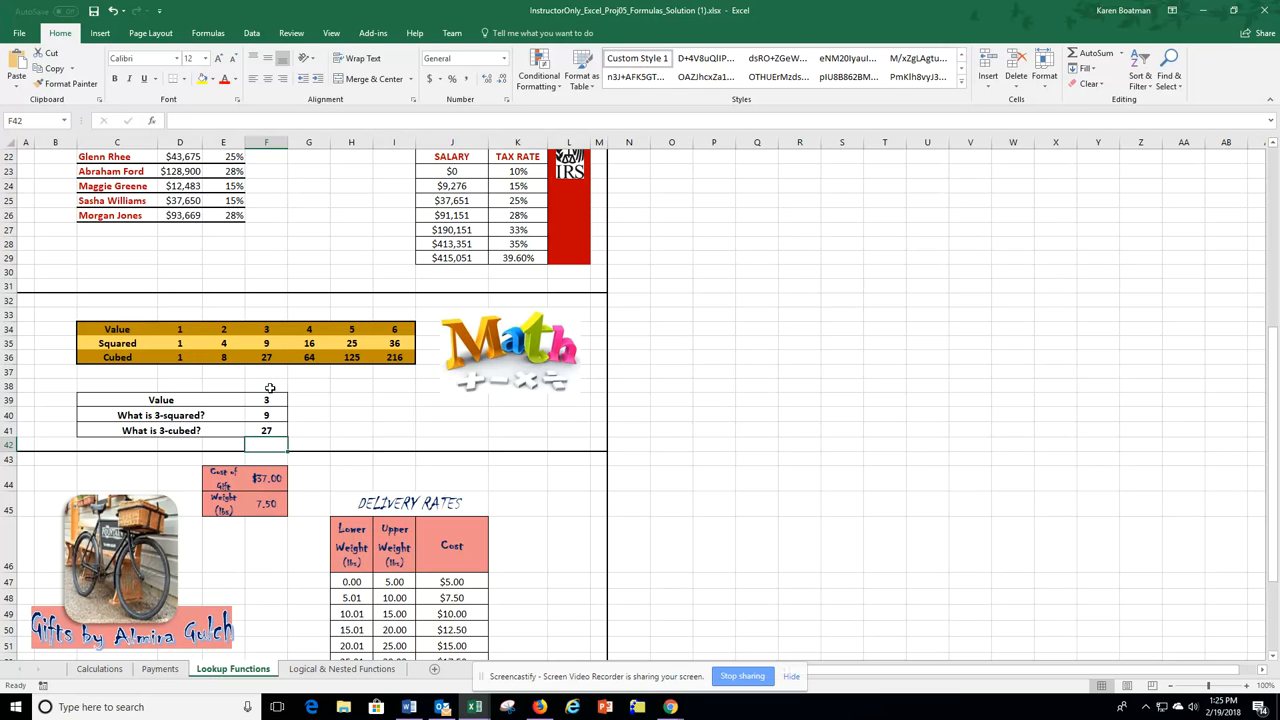
- Start a formula in the merged answer cell H55 beside the gift scenario, referencing the gift cost in F44
scroll(568, 422, down, 3)
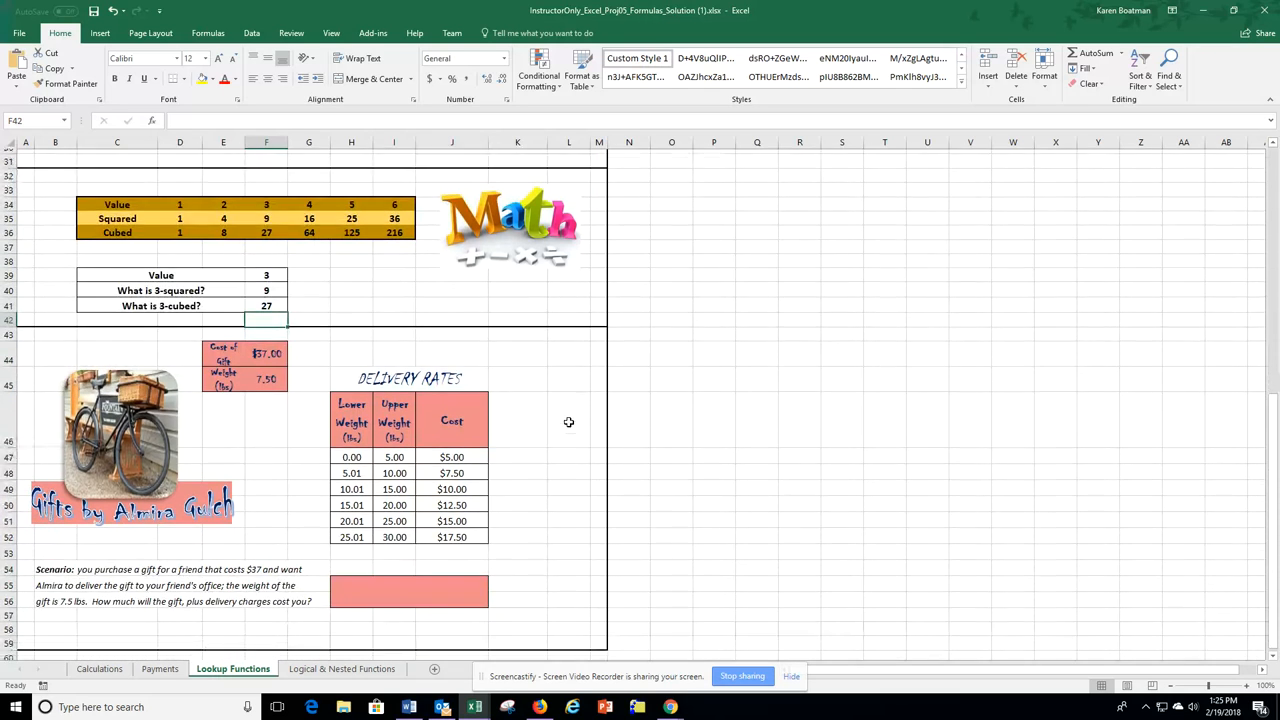
scroll(568, 422, down, 2)
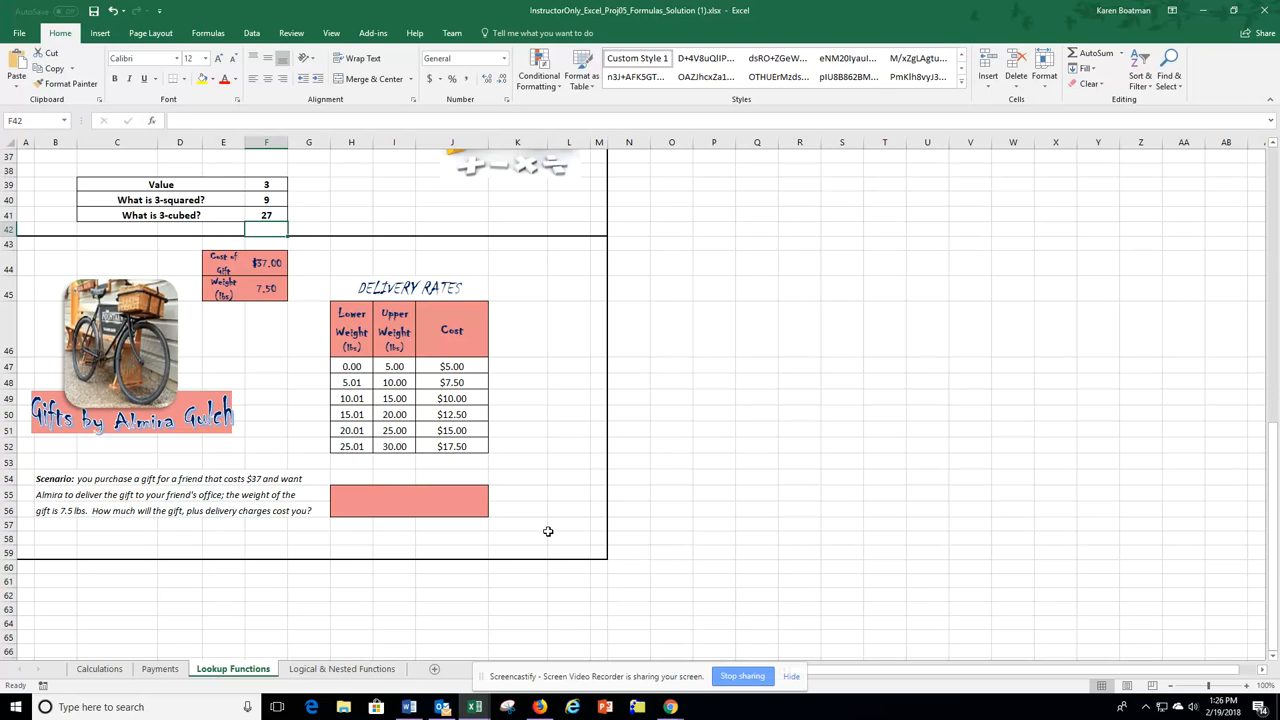
click(396, 504)
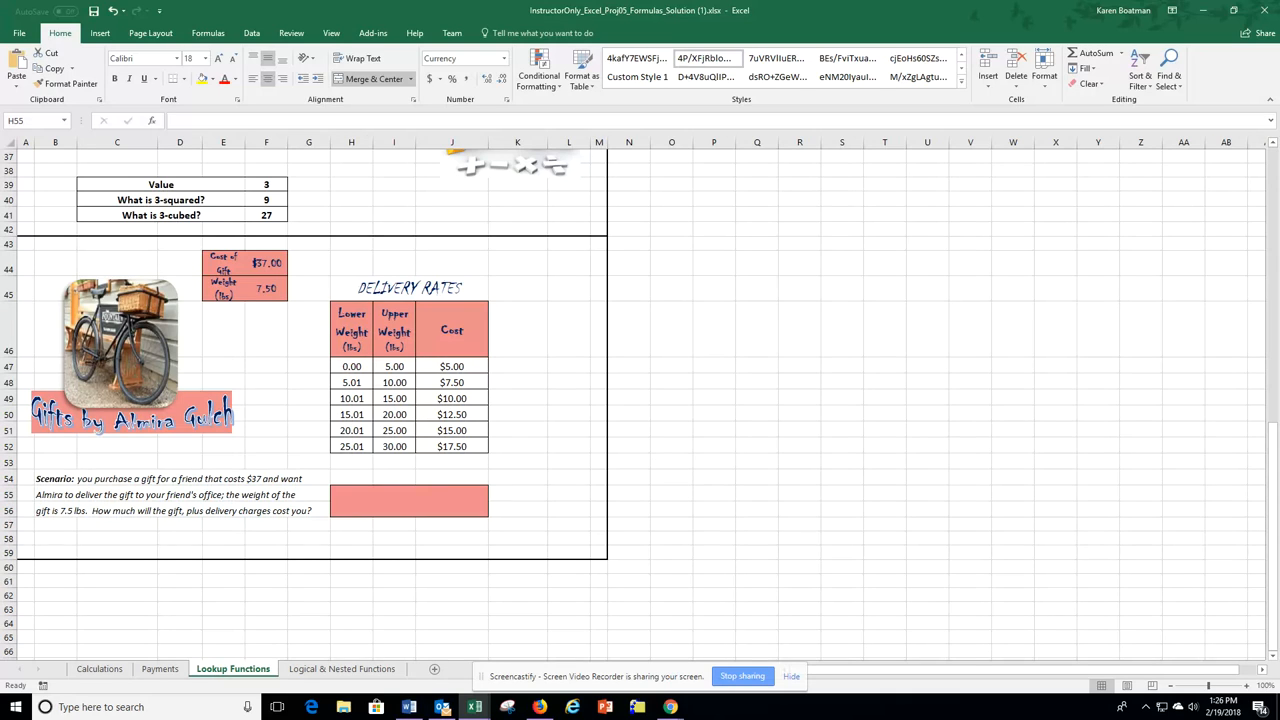
click(428, 502)
text(=)
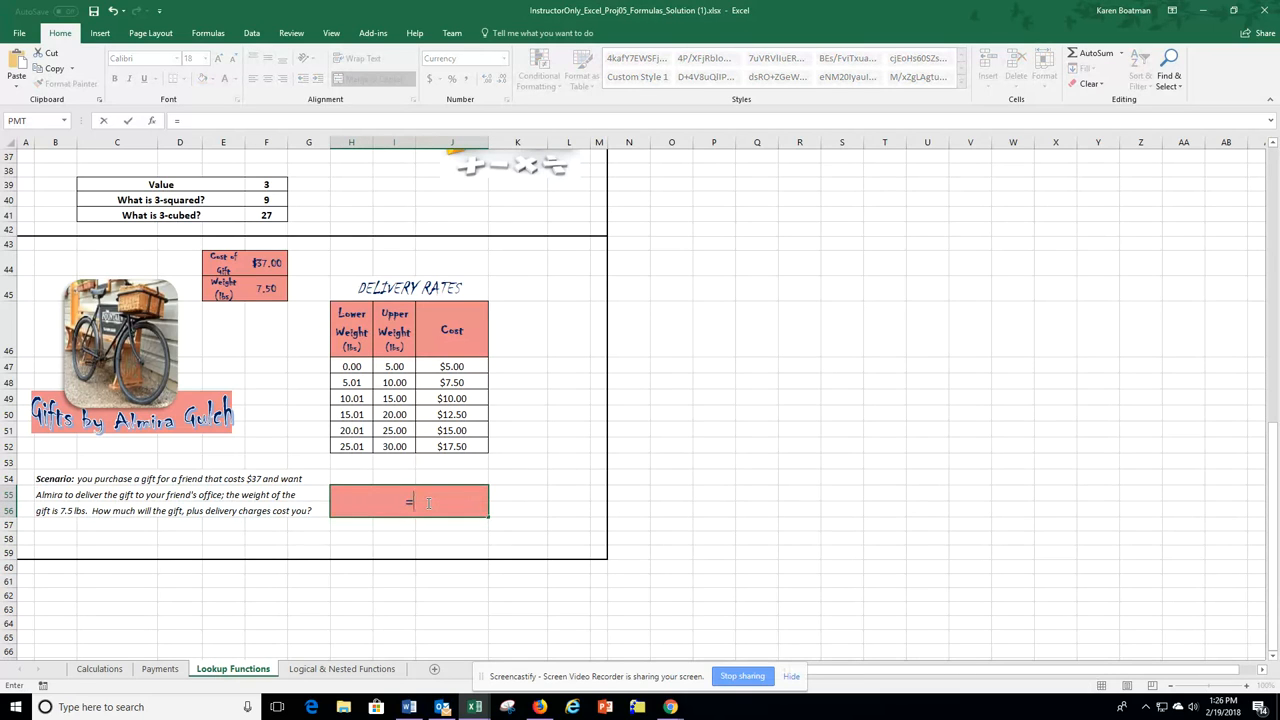
click(260, 262)
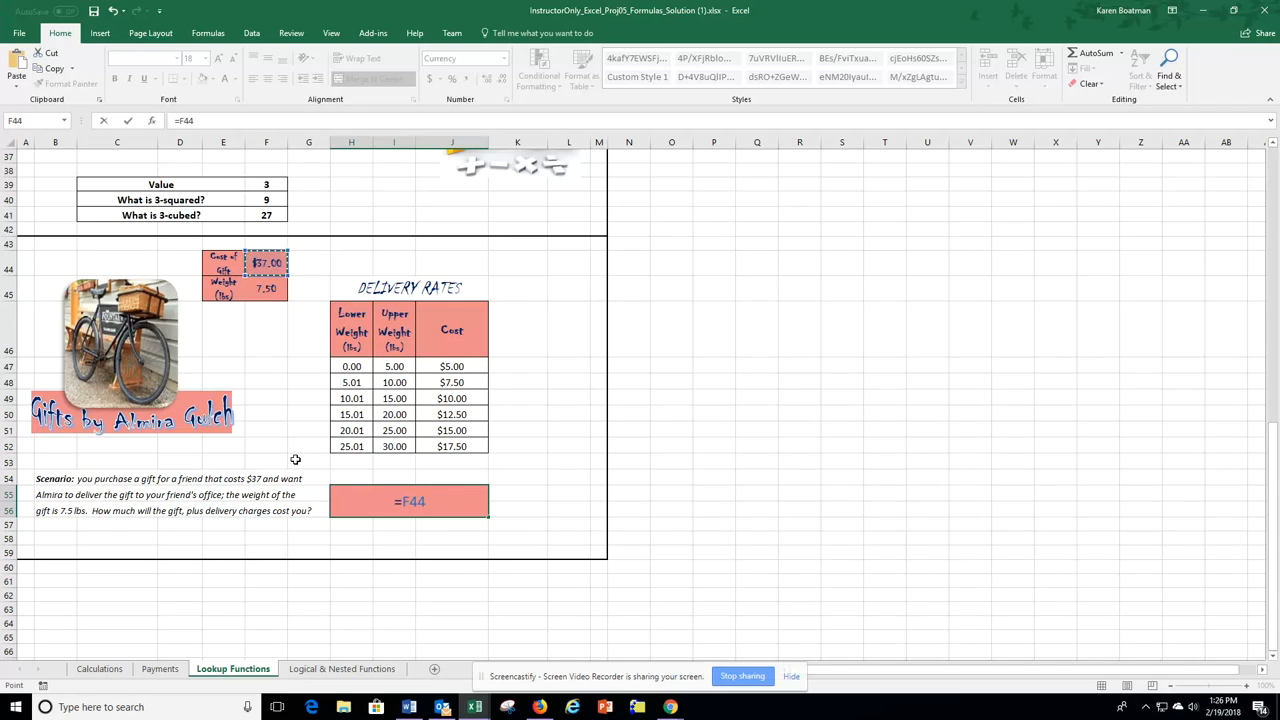
- Complete the H55 formula by adding a VLOOKUP with lookup value F45, table H47:J52, column index 3 and approximate match (TRUE)
text(+)
text(vloo)
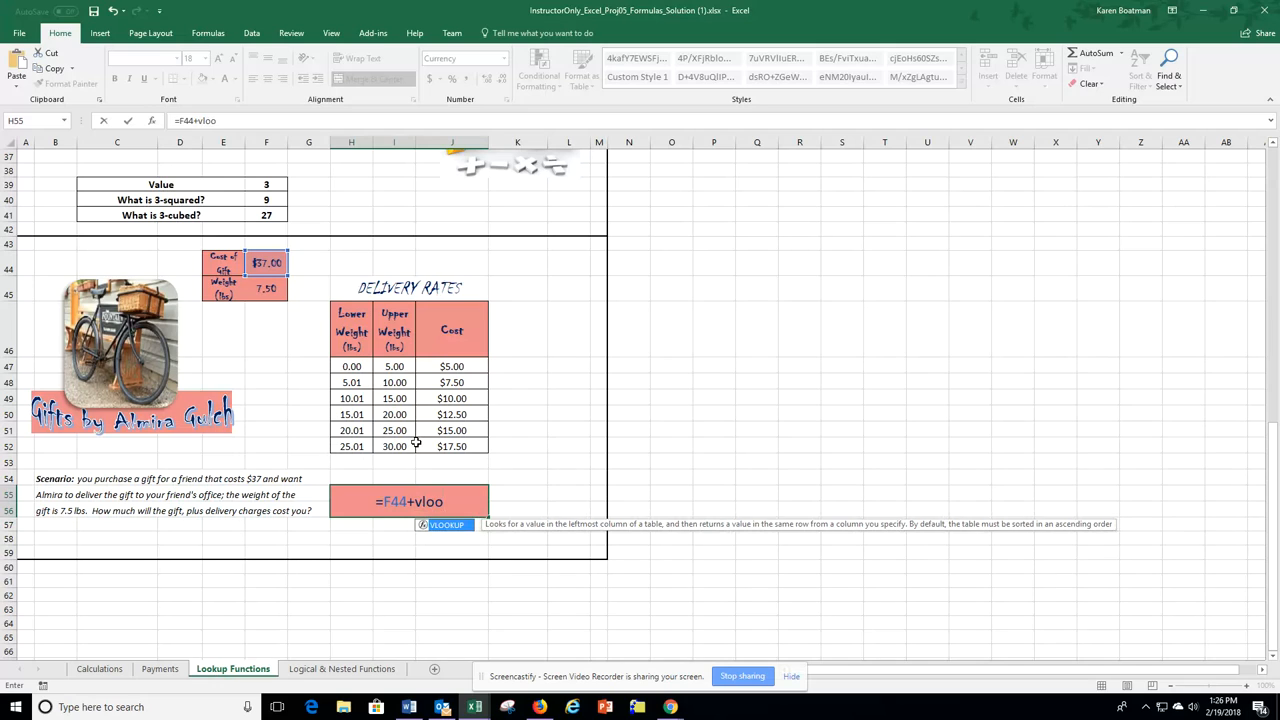
key(Tab)
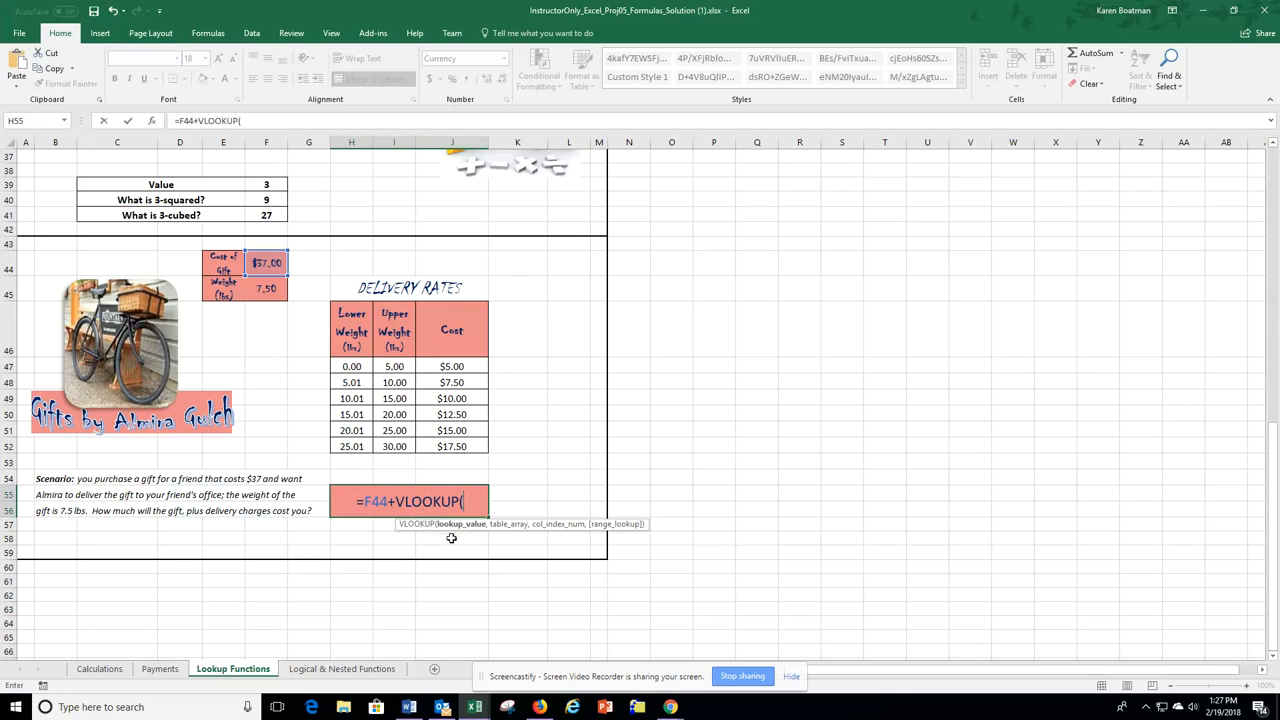
click(263, 288)
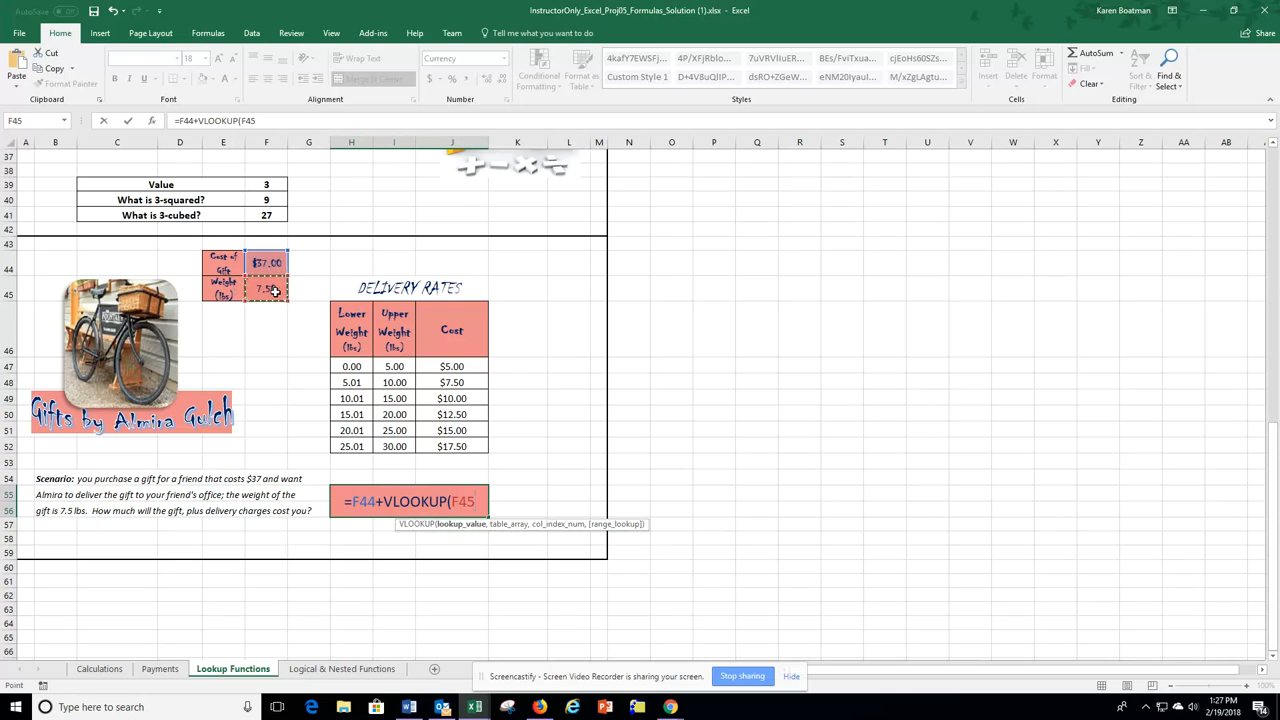
text(,)
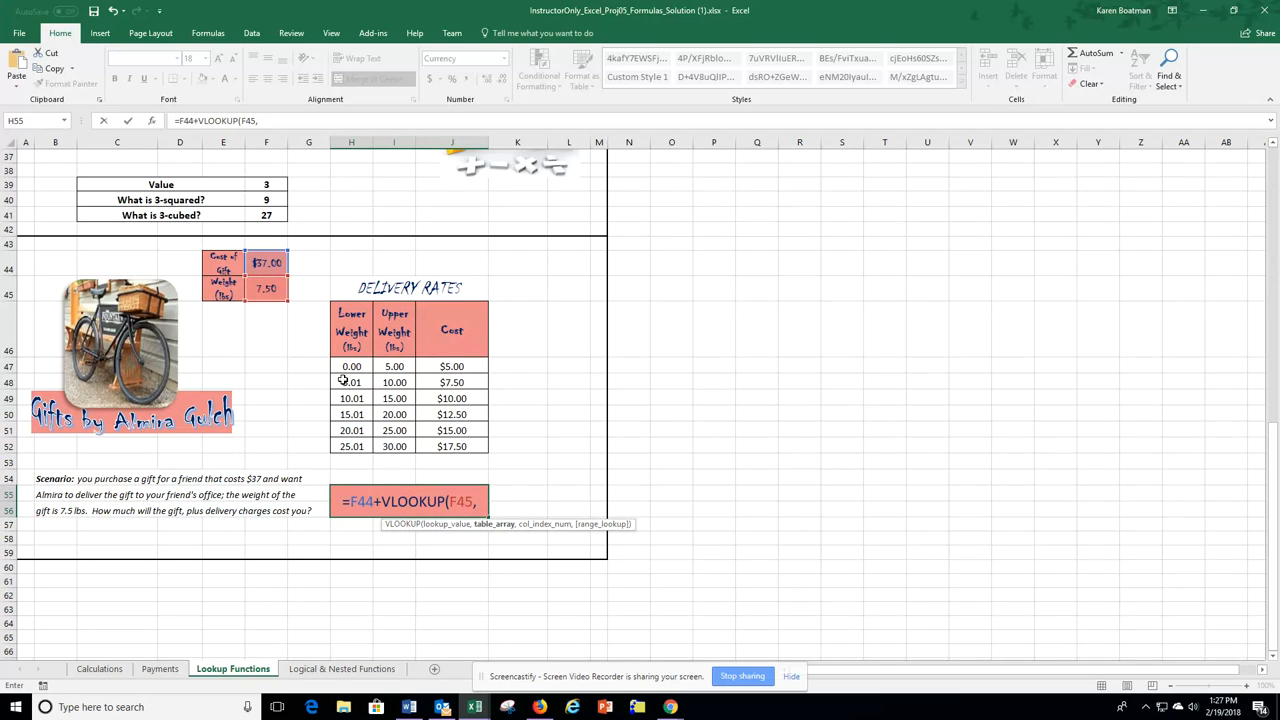
drag(348, 366, 460, 446)
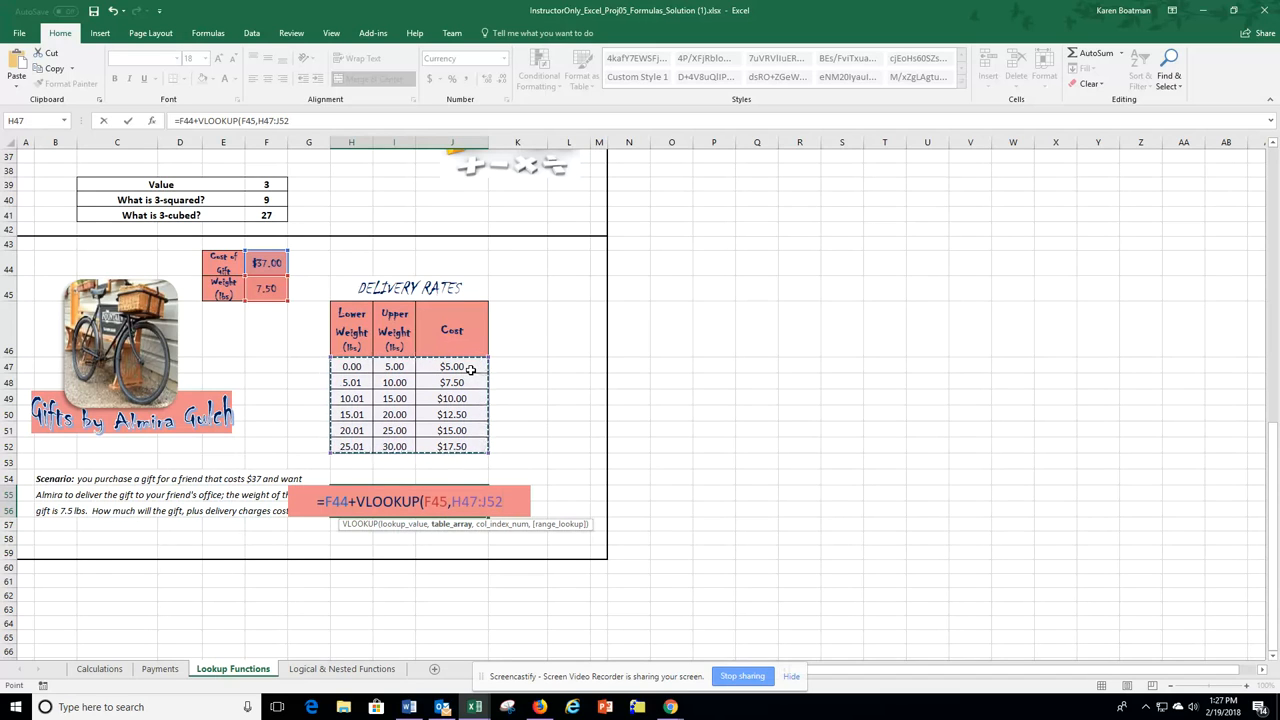
text(,)
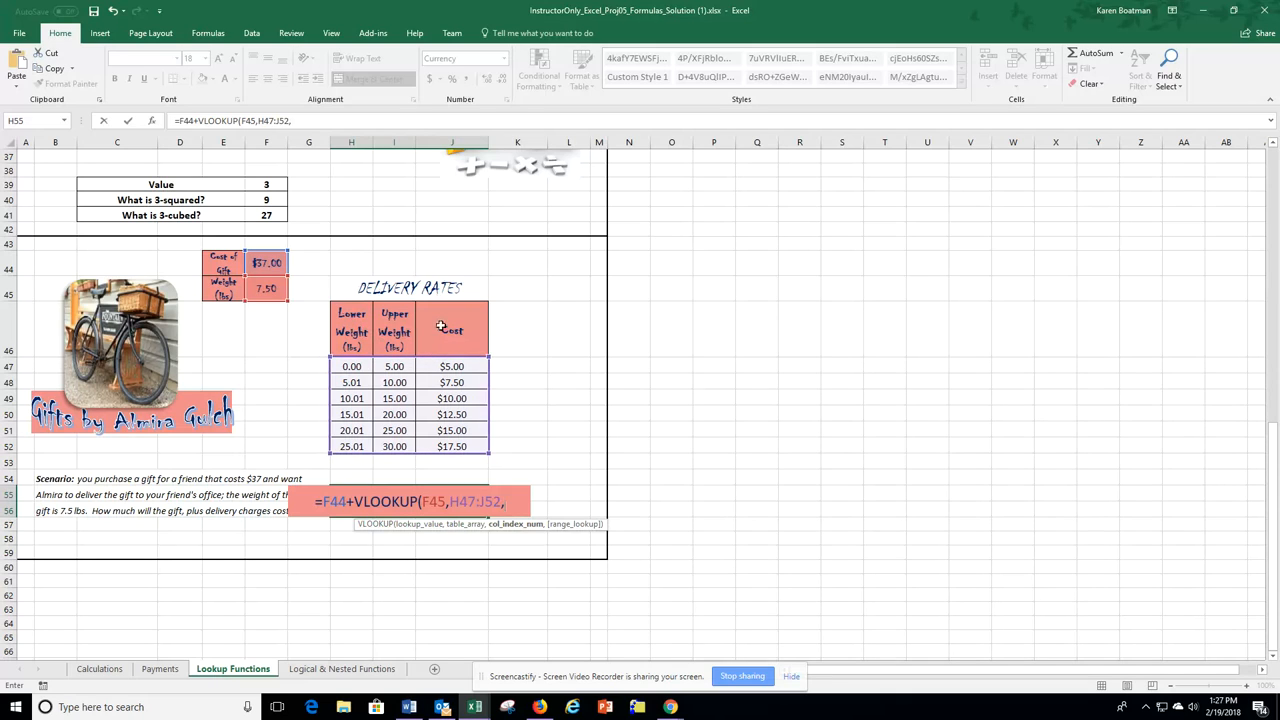
text(3)
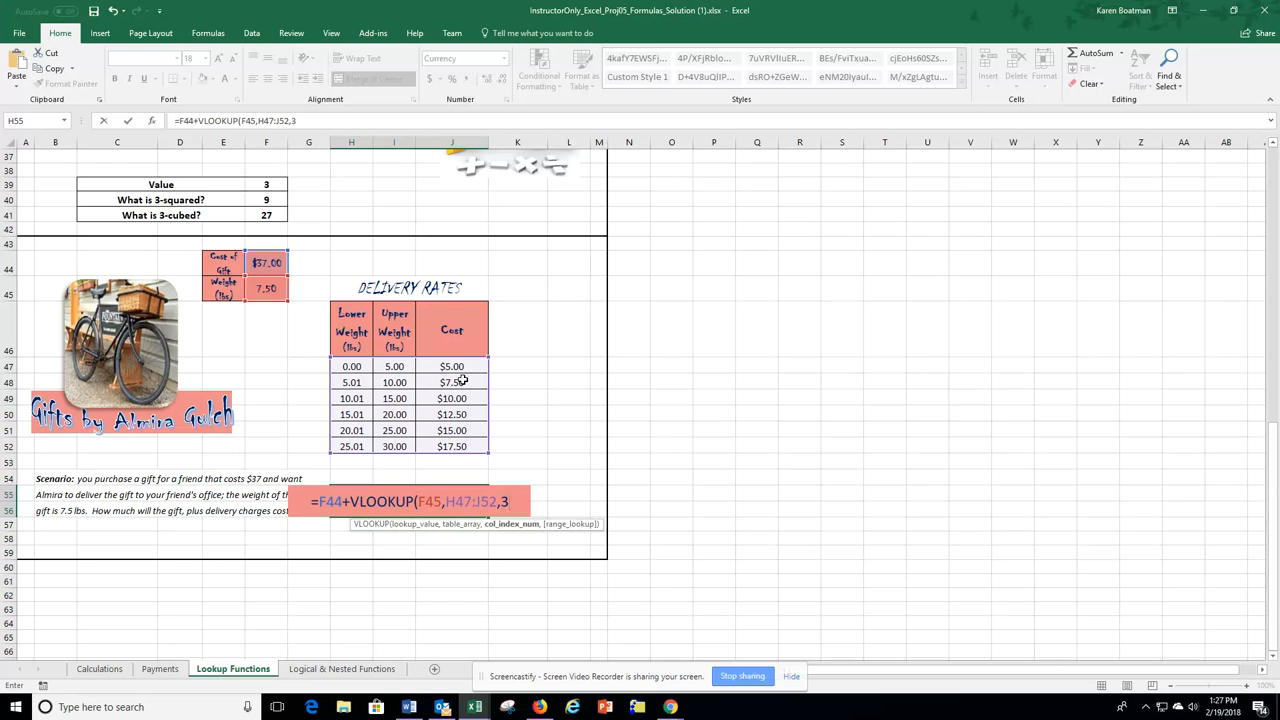
text(,)
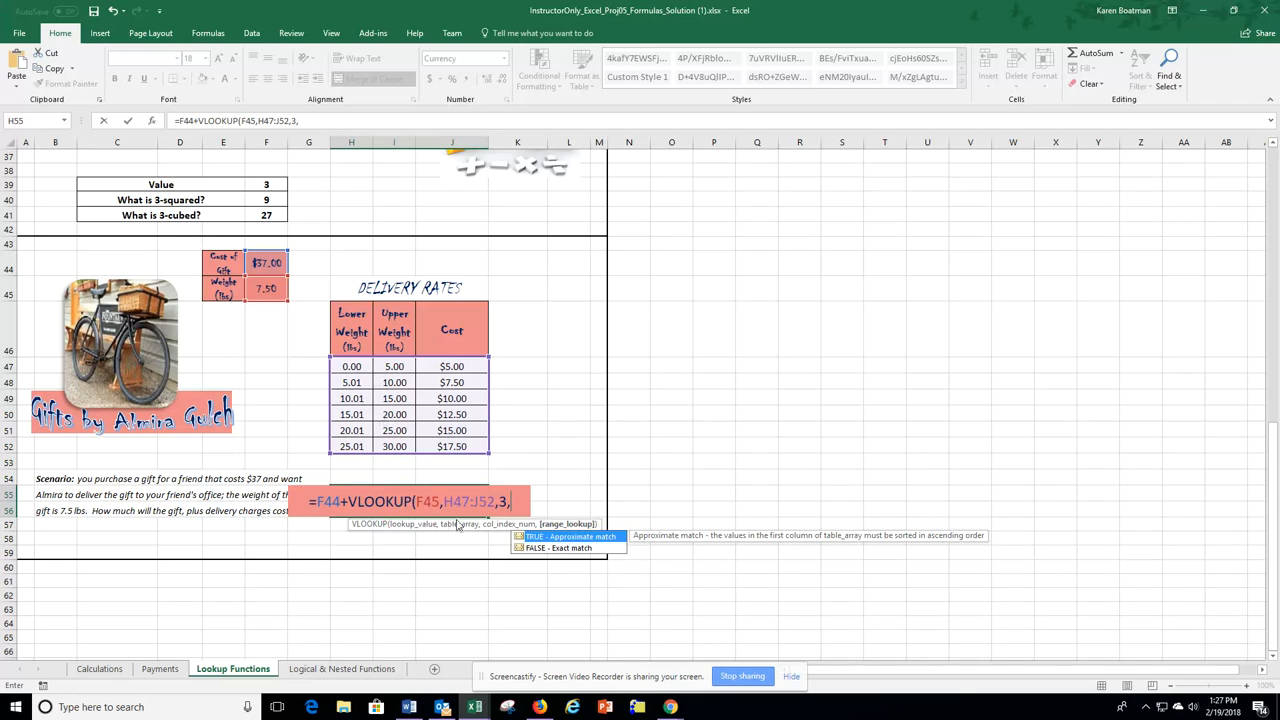
double_click(588, 540)
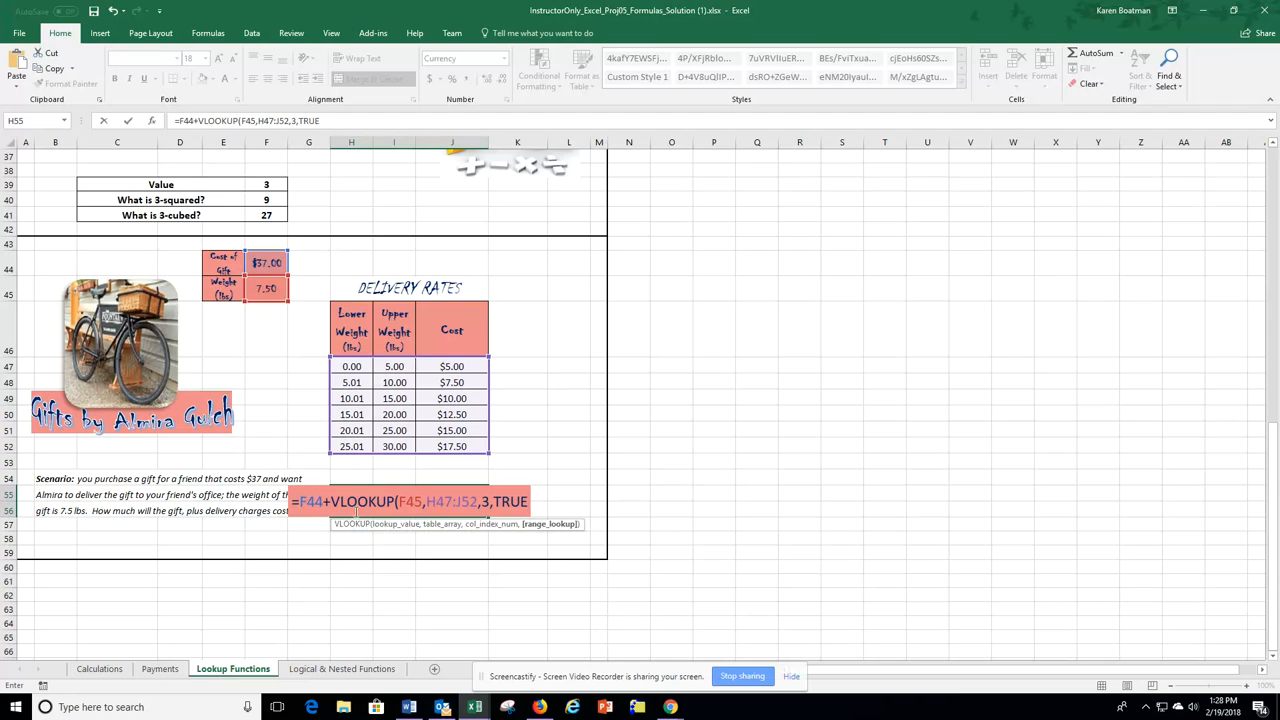
key(Return)
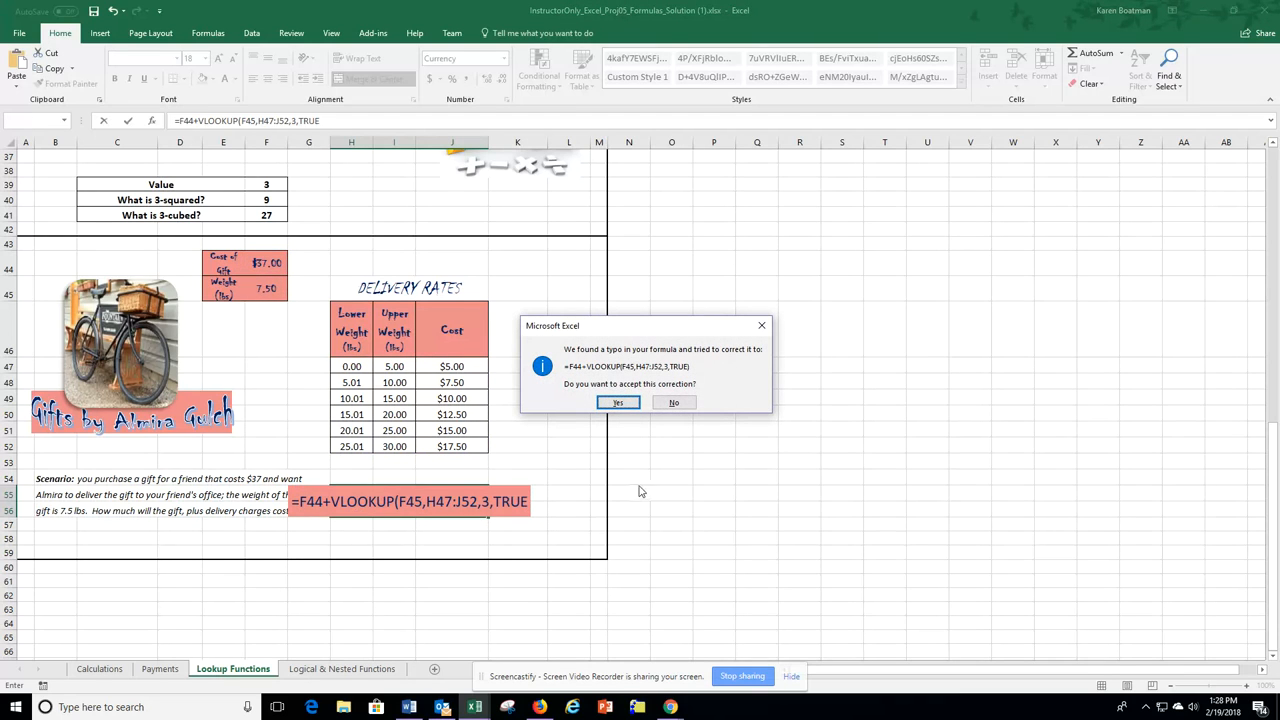
click(618, 402)
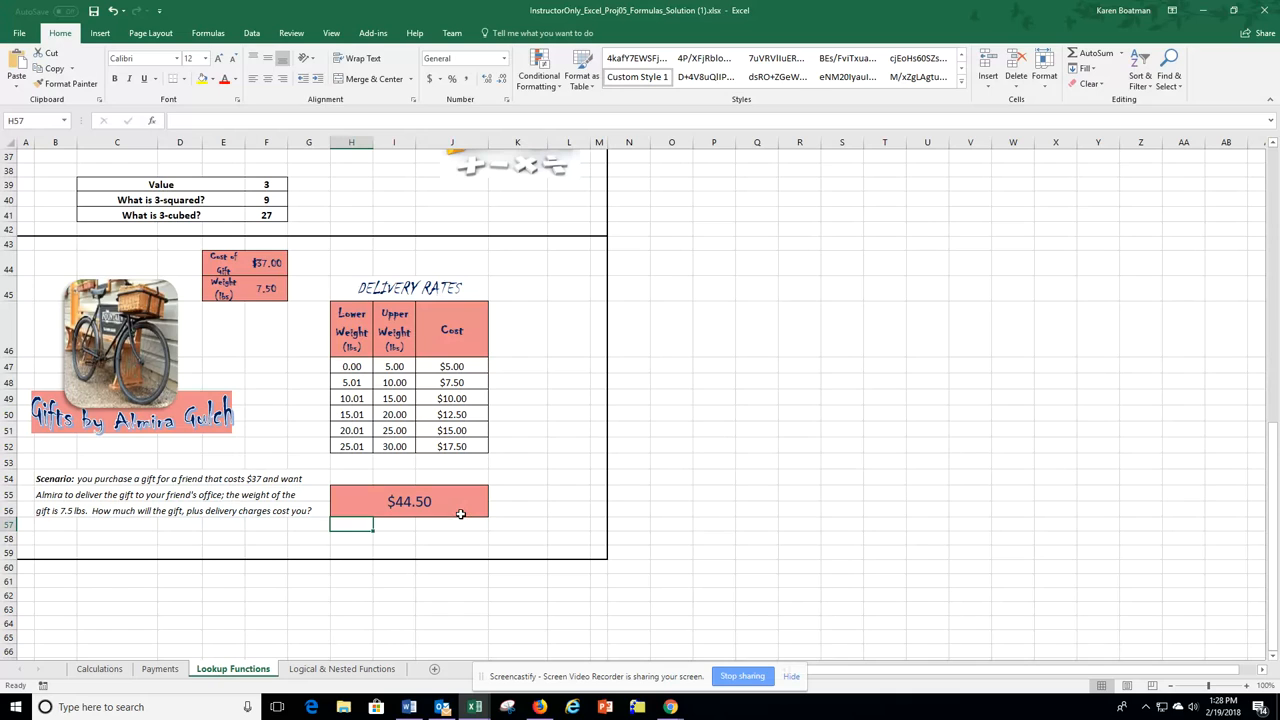
click(452, 498)
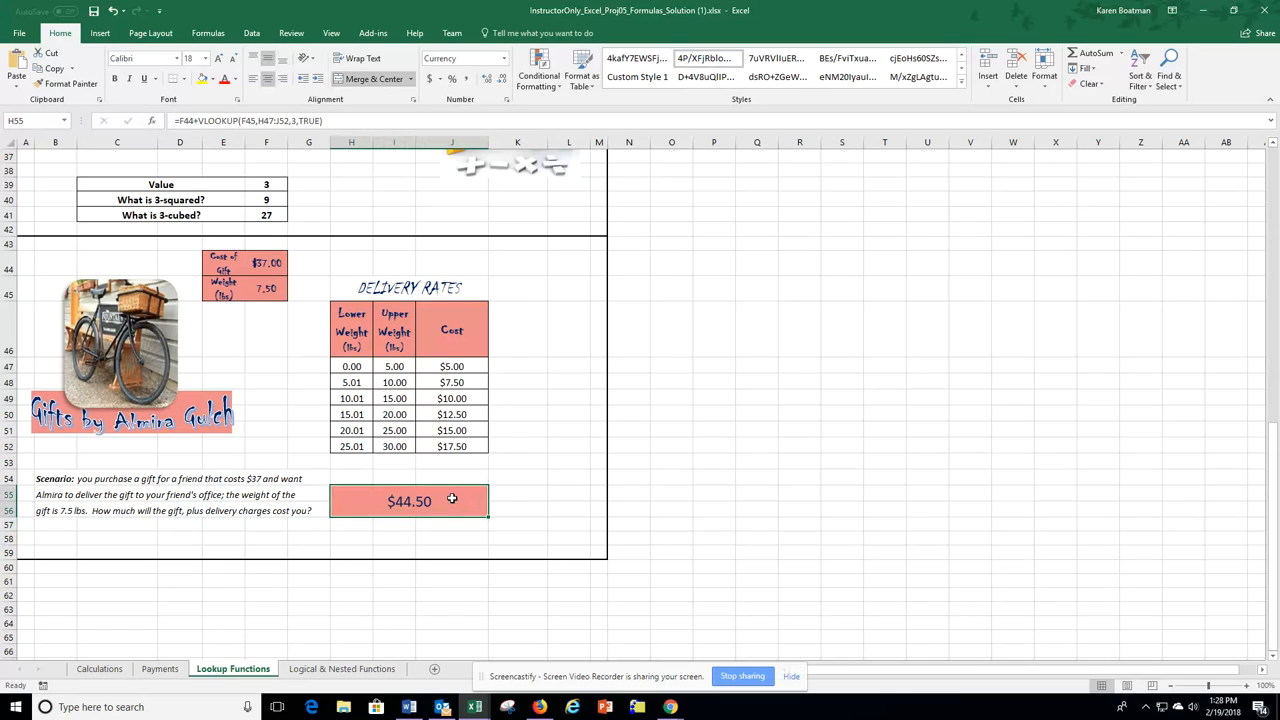